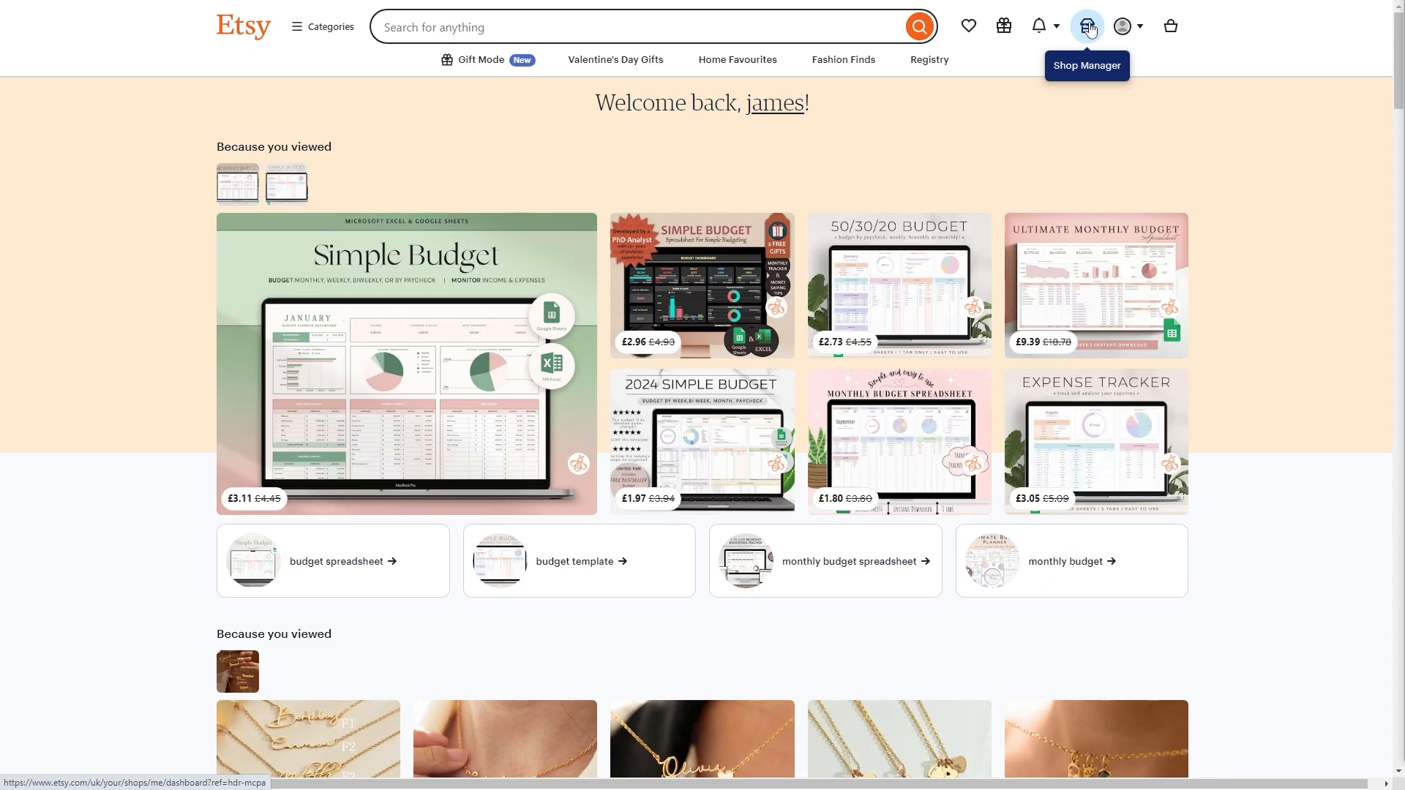
Go to the shop's listings in Shop Manager and start a new listing
{"action": "left_click", "coordinate": [1089, 29]}
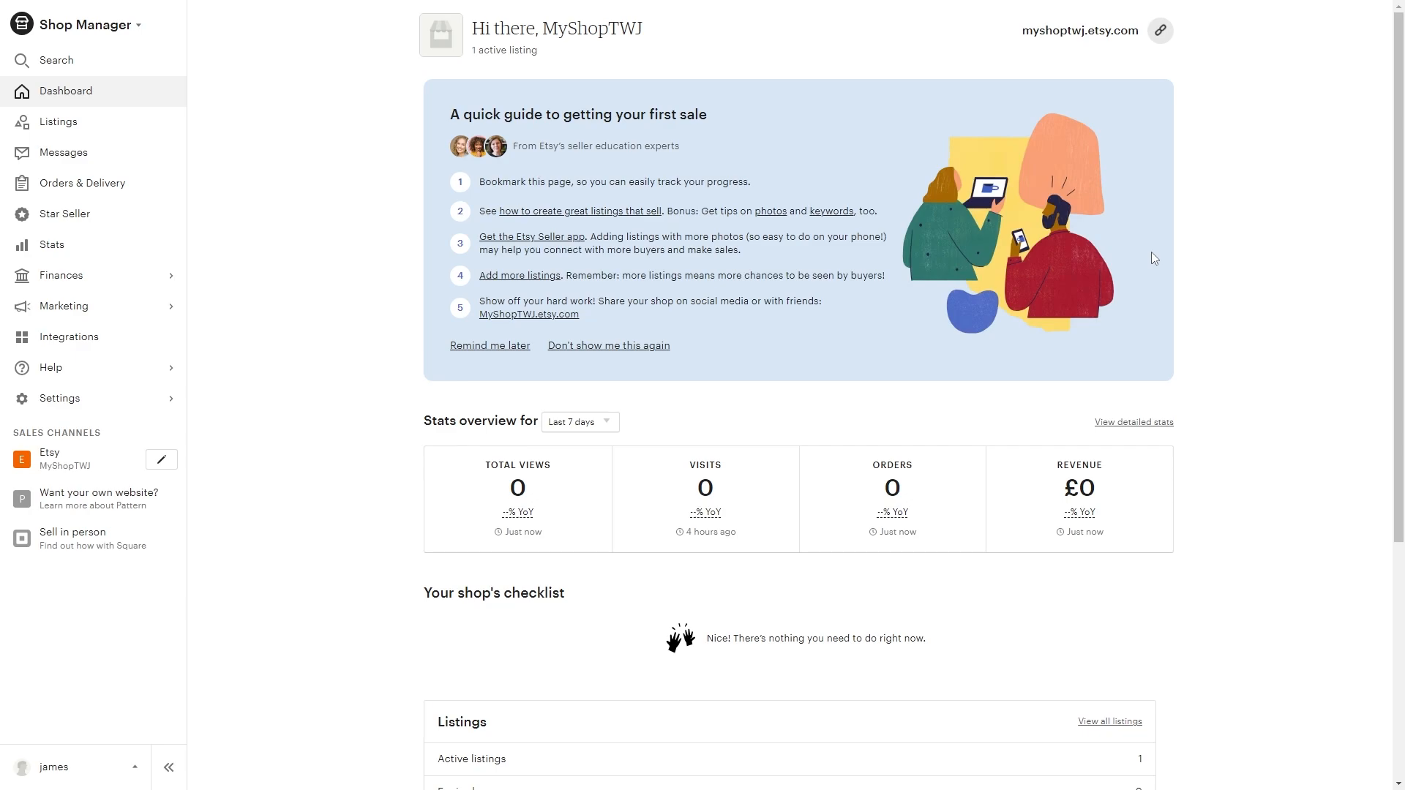
{"action": "left_click", "coordinate": [99, 129]}
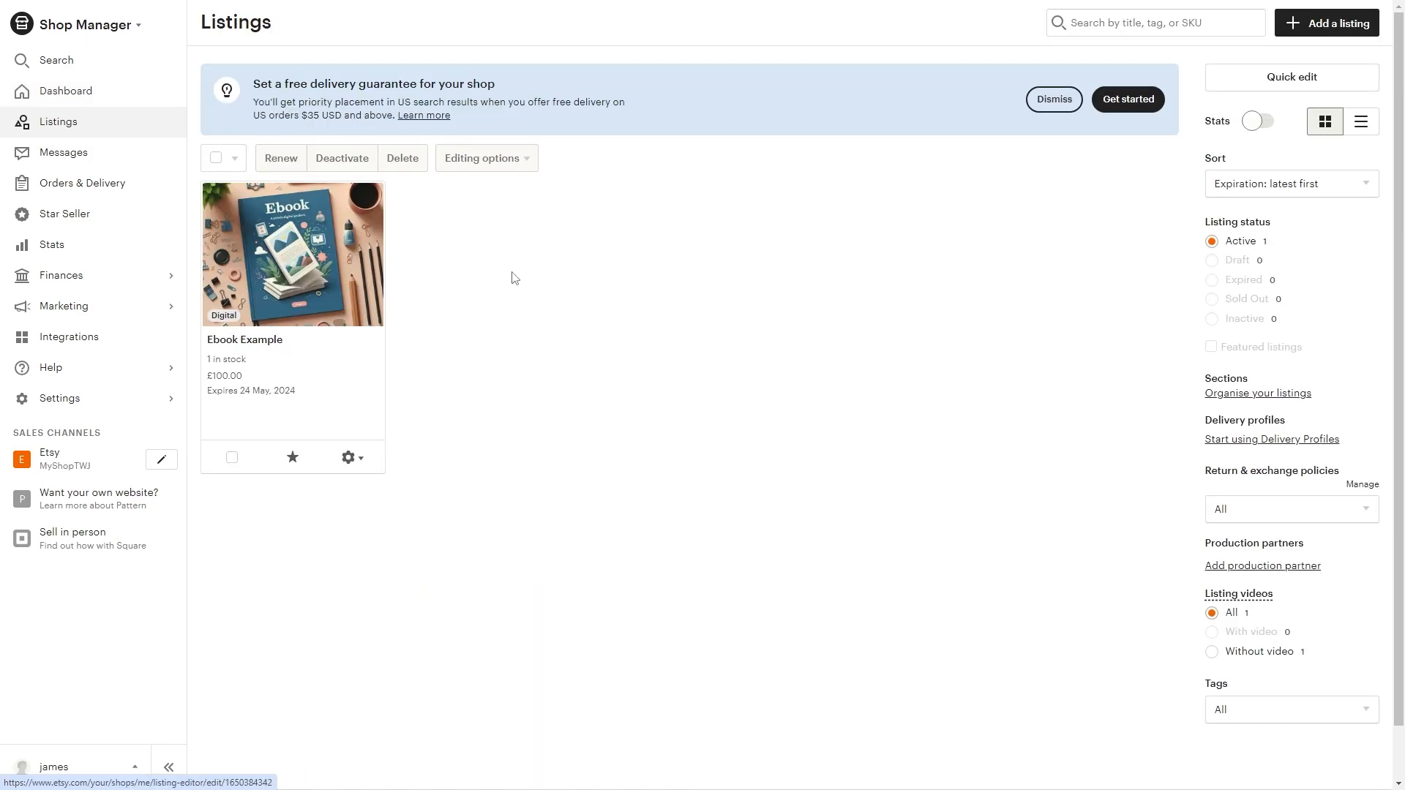
{"action": "left_click", "coordinate": [1338, 36]}
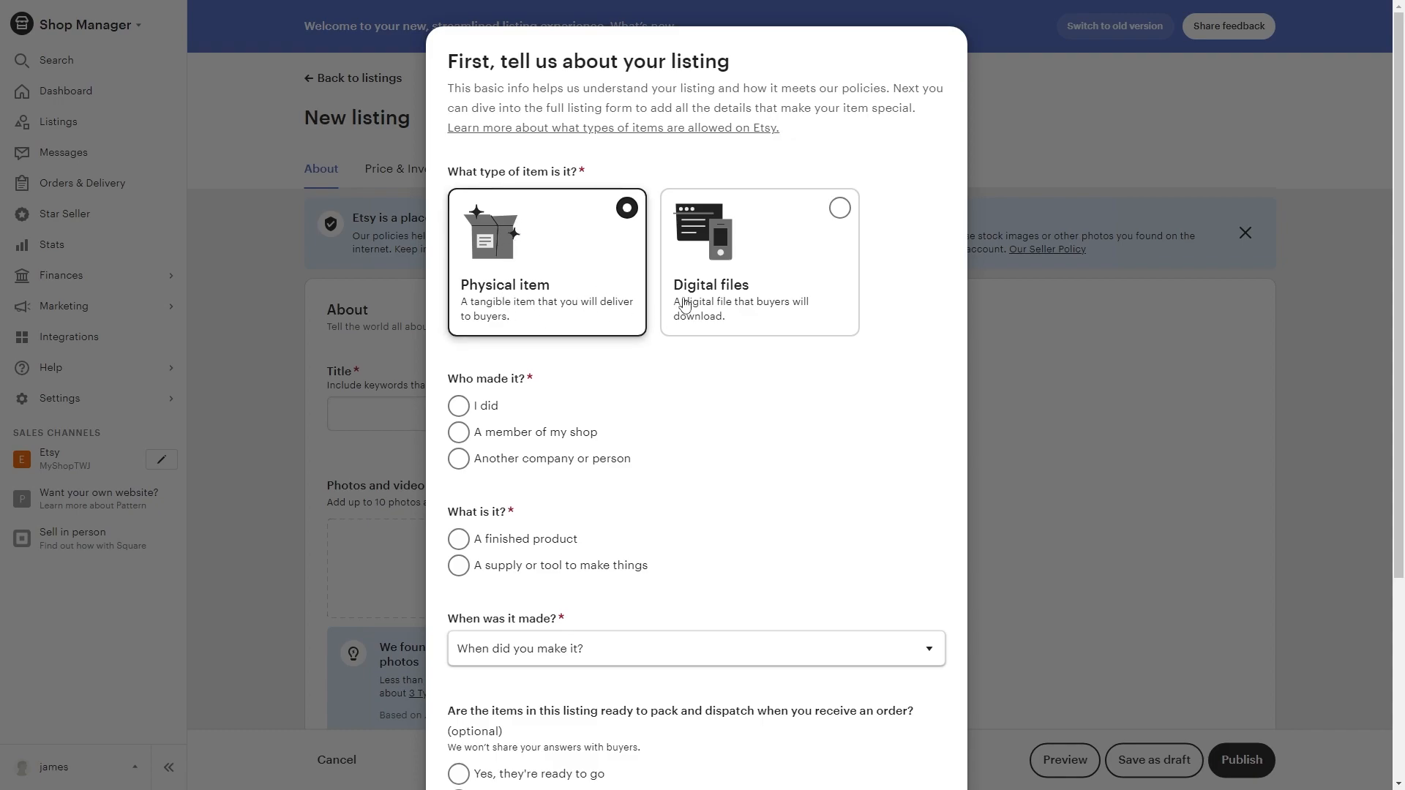
Classify the item as digital files, made by "I did", a finished product from 2020 - 2024, and continue to the listing form
{"action": "left_click", "coordinate": [787, 254]}
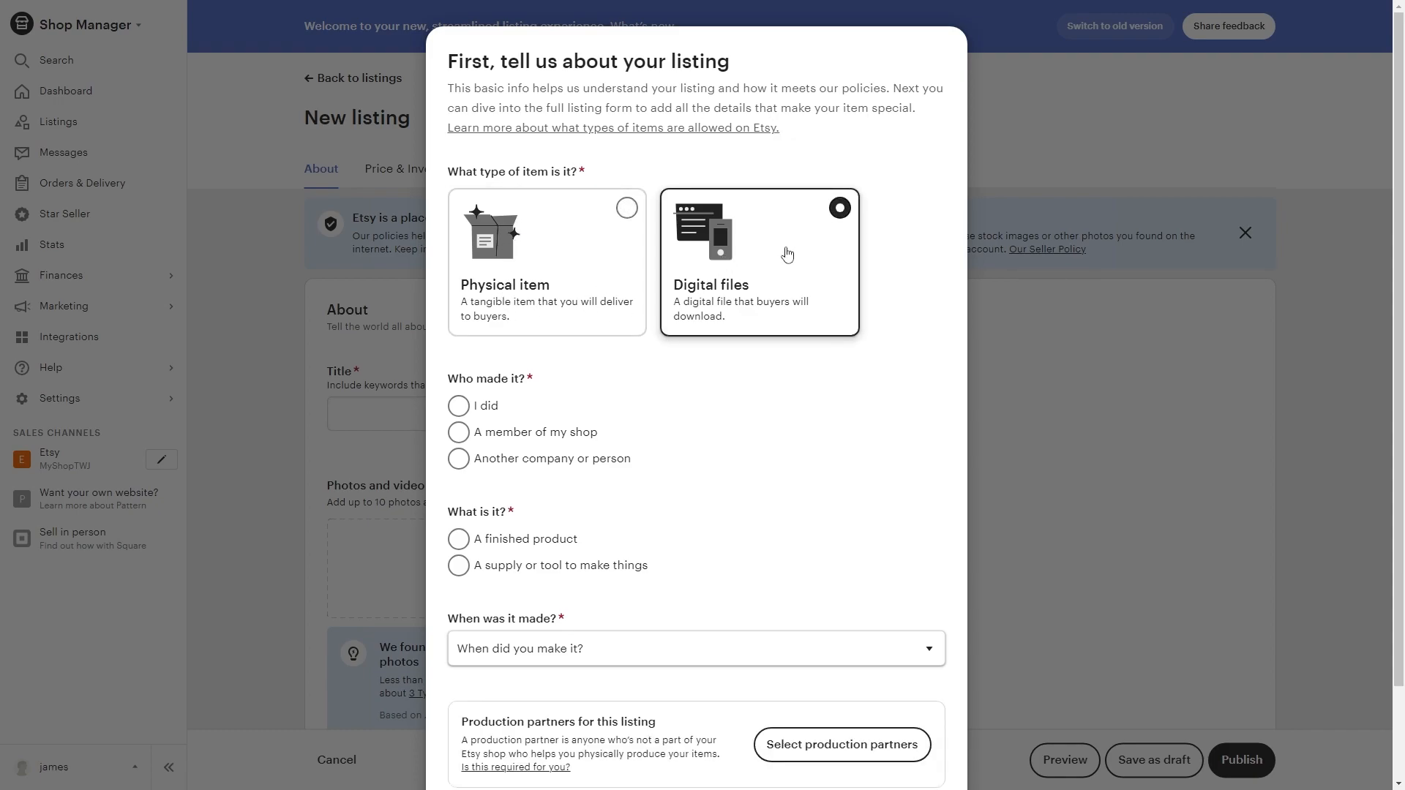
{"action": "scroll", "coordinate": [802, 363], "scroll_direction": "down", "scroll_amount": 2}
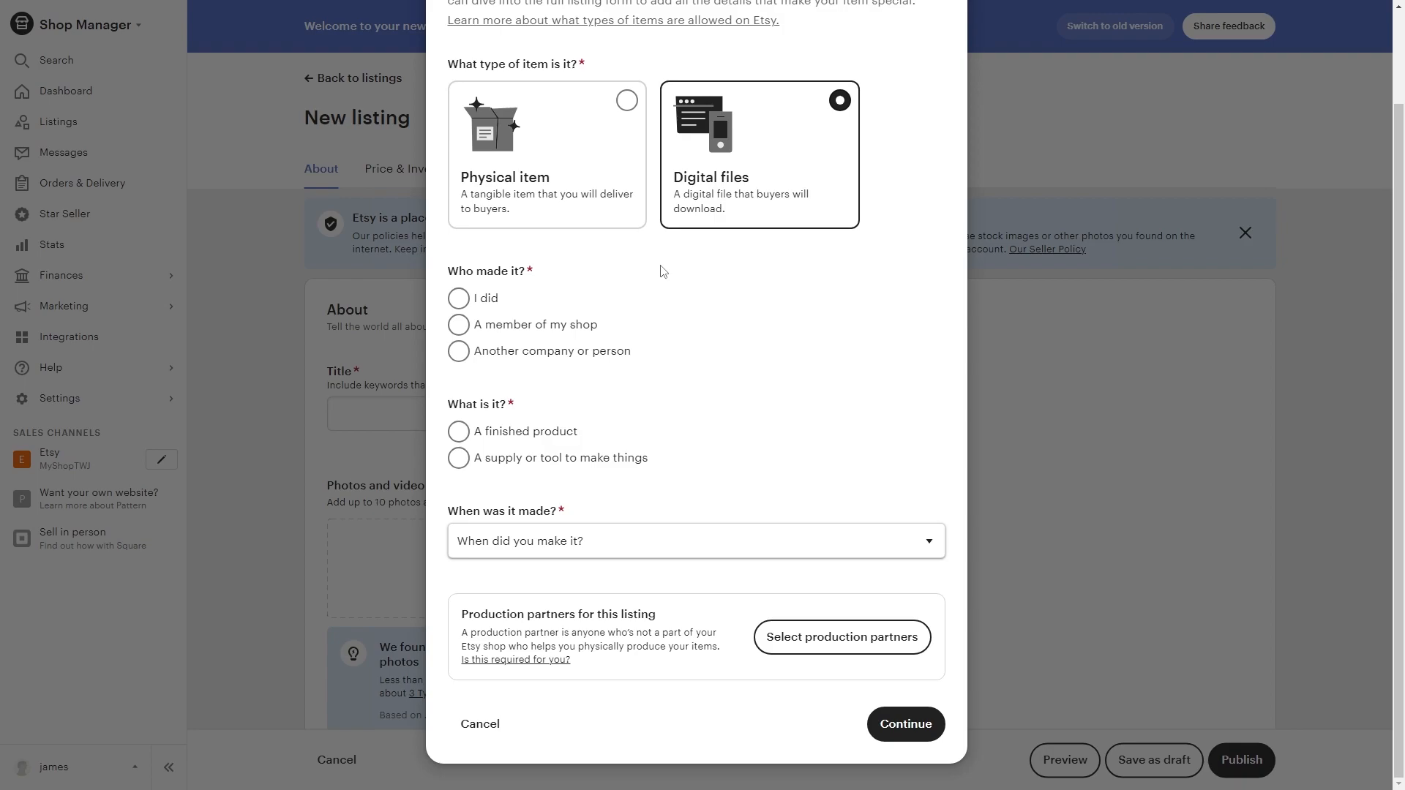
{"action": "left_click", "coordinate": [477, 298]}
{"action": "left_click_drag", "start_coordinate": [459, 405], "coordinate": [552, 410]}
{"action": "left_click", "coordinate": [549, 432]}
{"action": "left_click", "coordinate": [573, 550]}
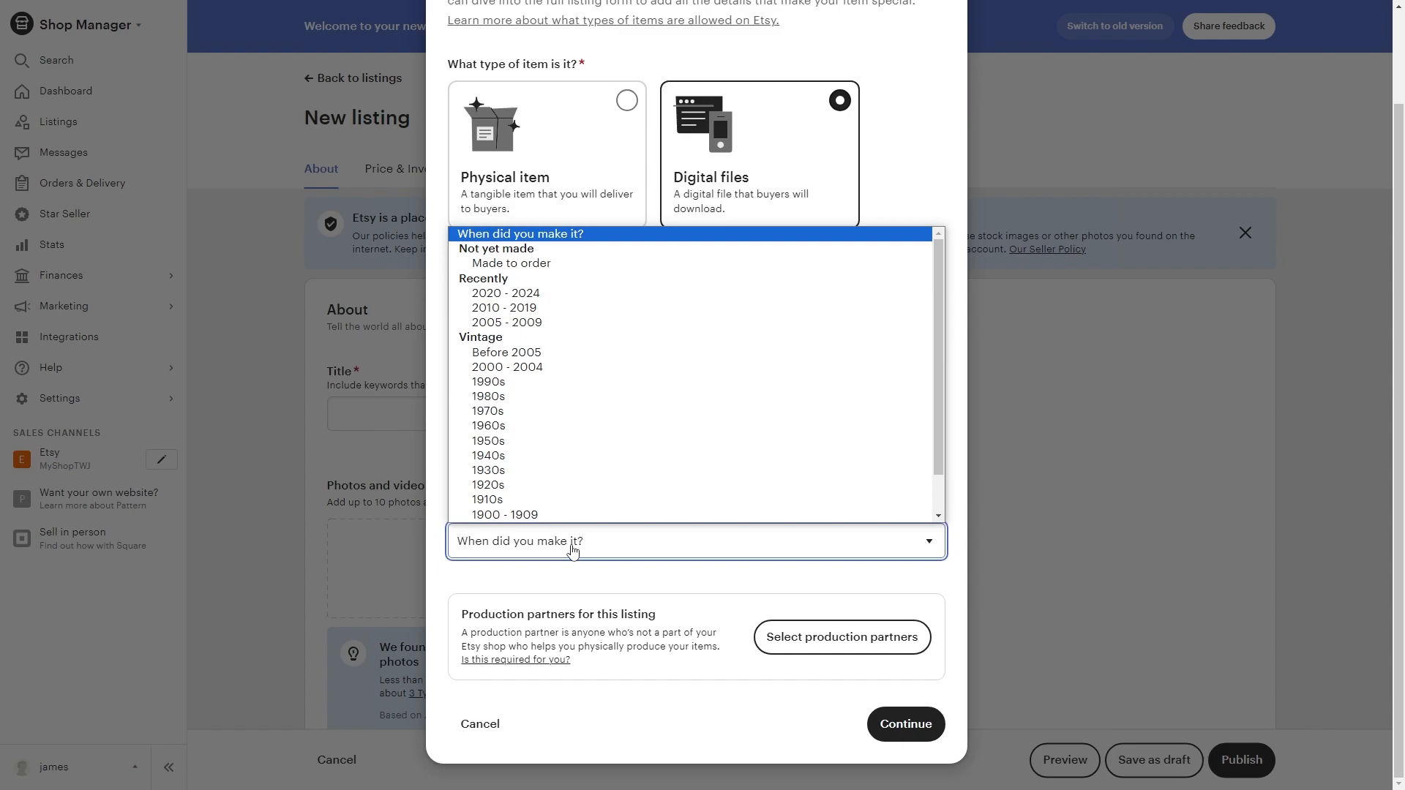
{"action": "left_click", "coordinate": [564, 295]}
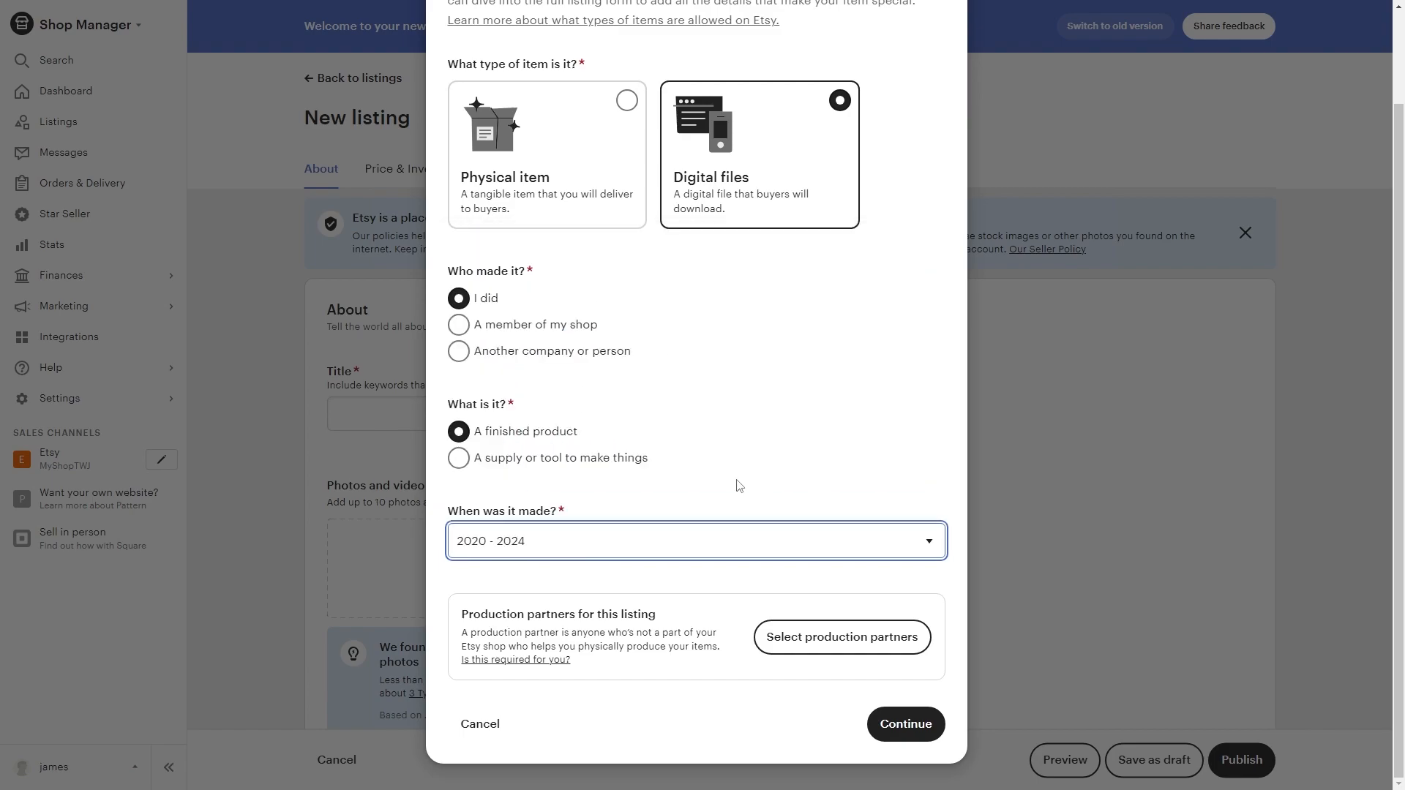
{"action": "left_click", "coordinate": [904, 725]}
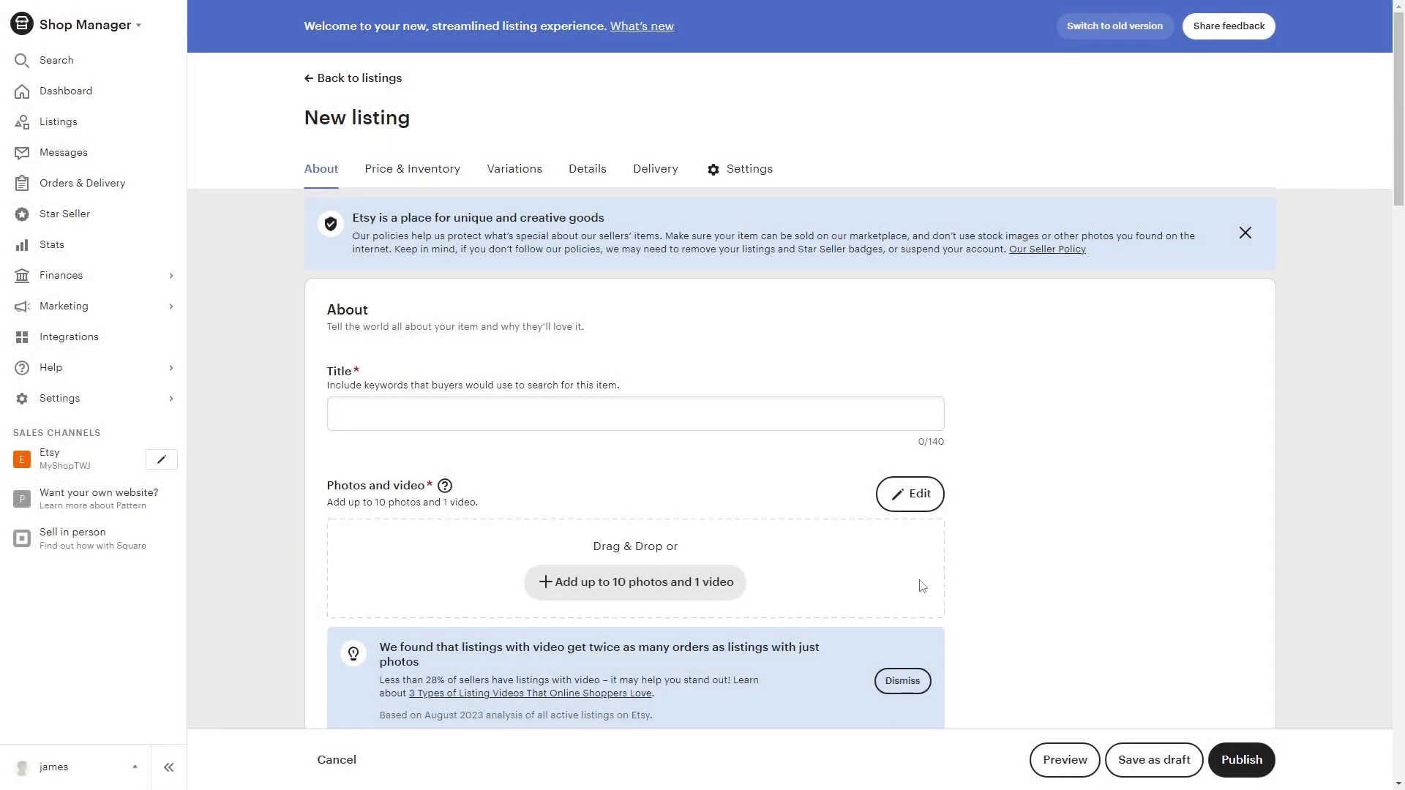
Title the listing "Ebook" and add the ebook cover image as its primary photo
{"action": "left_click", "coordinate": [414, 405]}
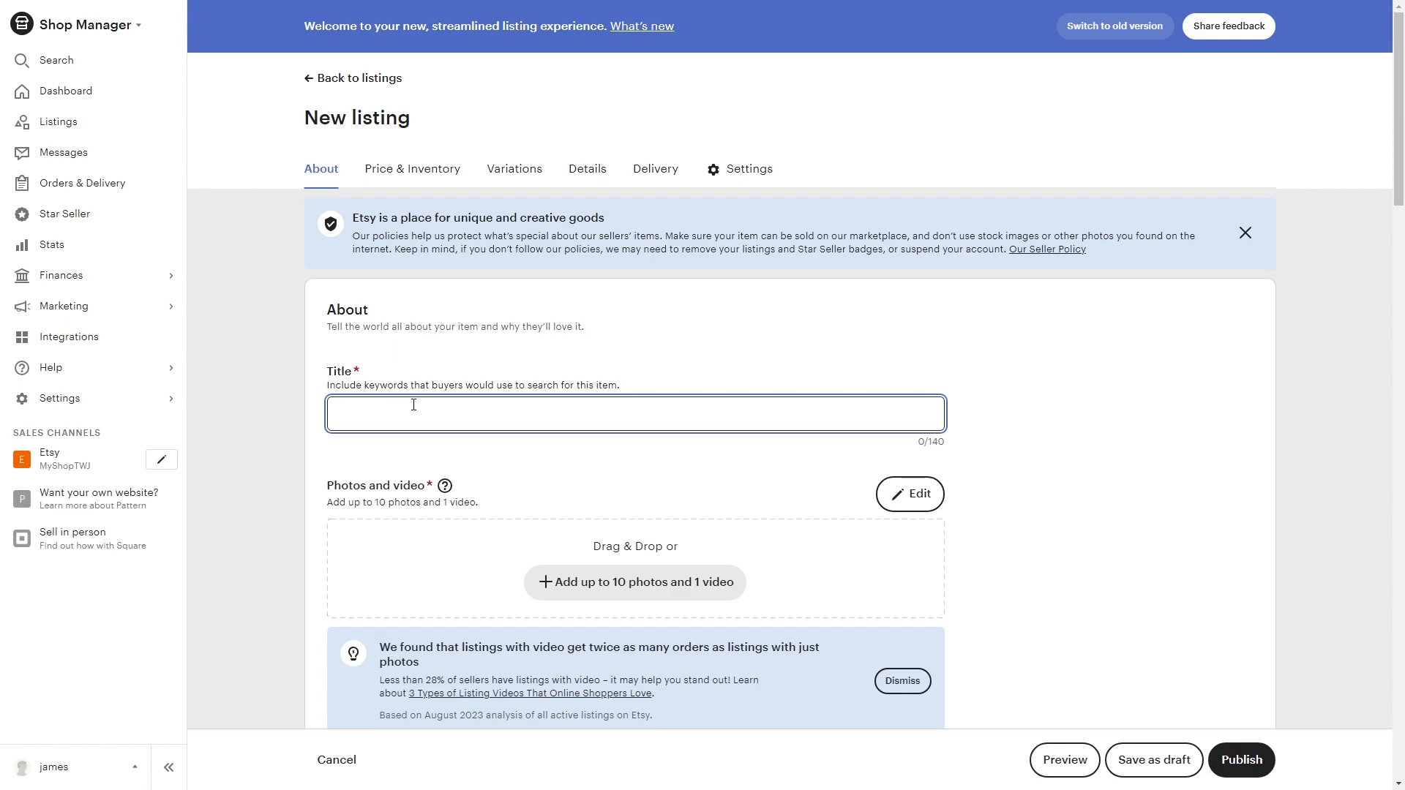
{"action": "type", "text": "Ebook"}
{"action": "scroll", "coordinate": [422, 408], "scroll_direction": "down", "scroll_amount": 2}
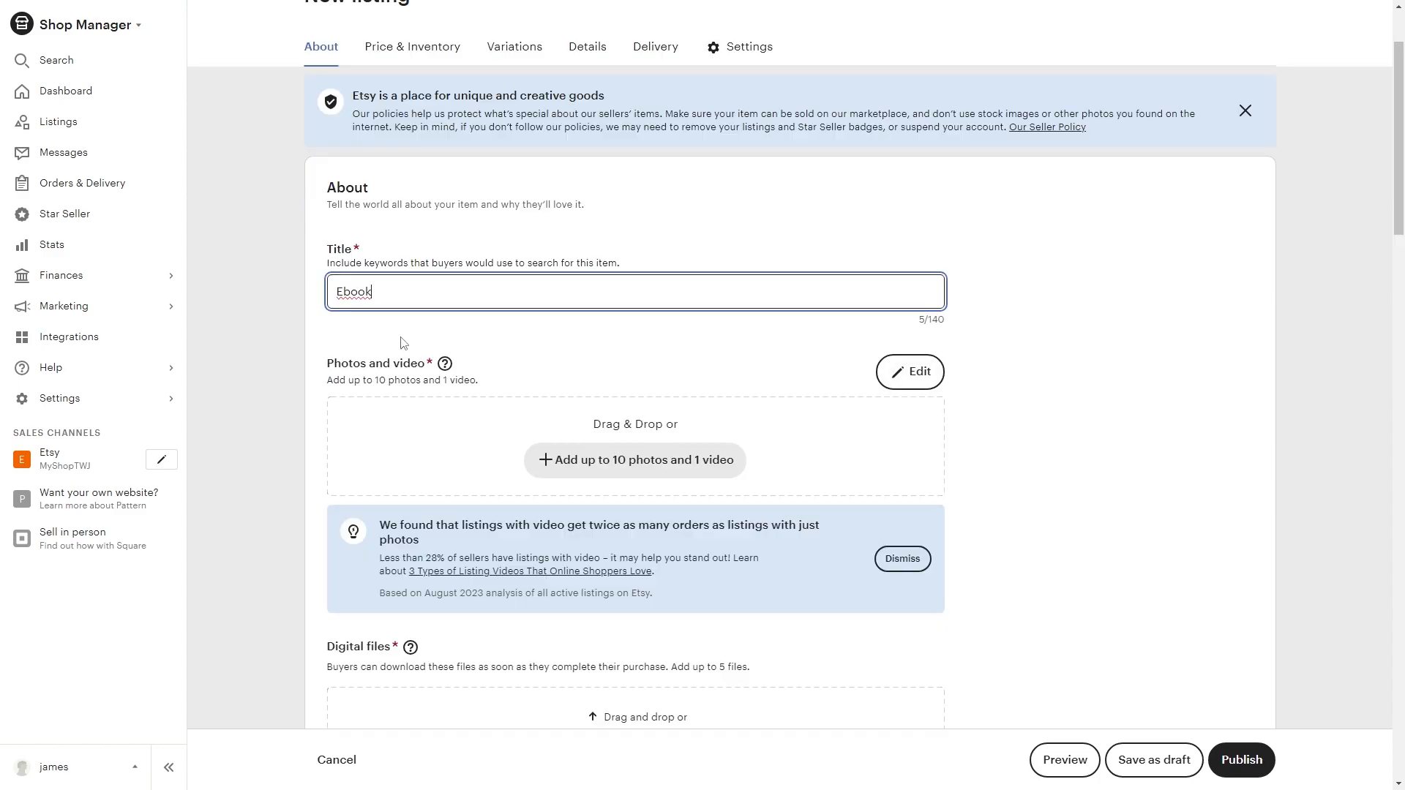
{"action": "scroll", "coordinate": [365, 296], "scroll_direction": "down", "scroll_amount": 2}
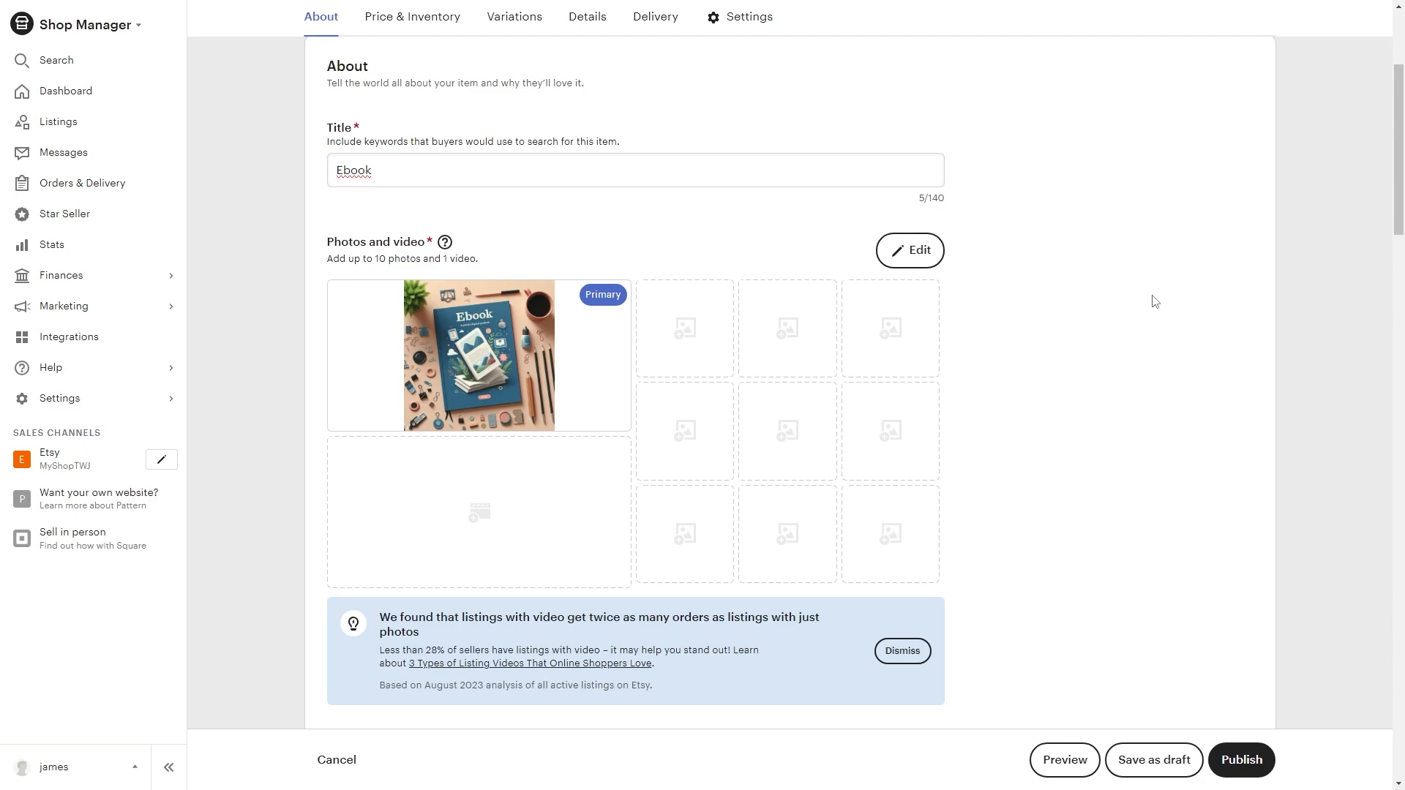
Adjust how the cover photo is framed in the thumbnail, and add Untitleddesign.pdf as the listing's digital file
{"action": "scroll", "coordinate": [580, 507], "scroll_direction": "down", "scroll_amount": 5}
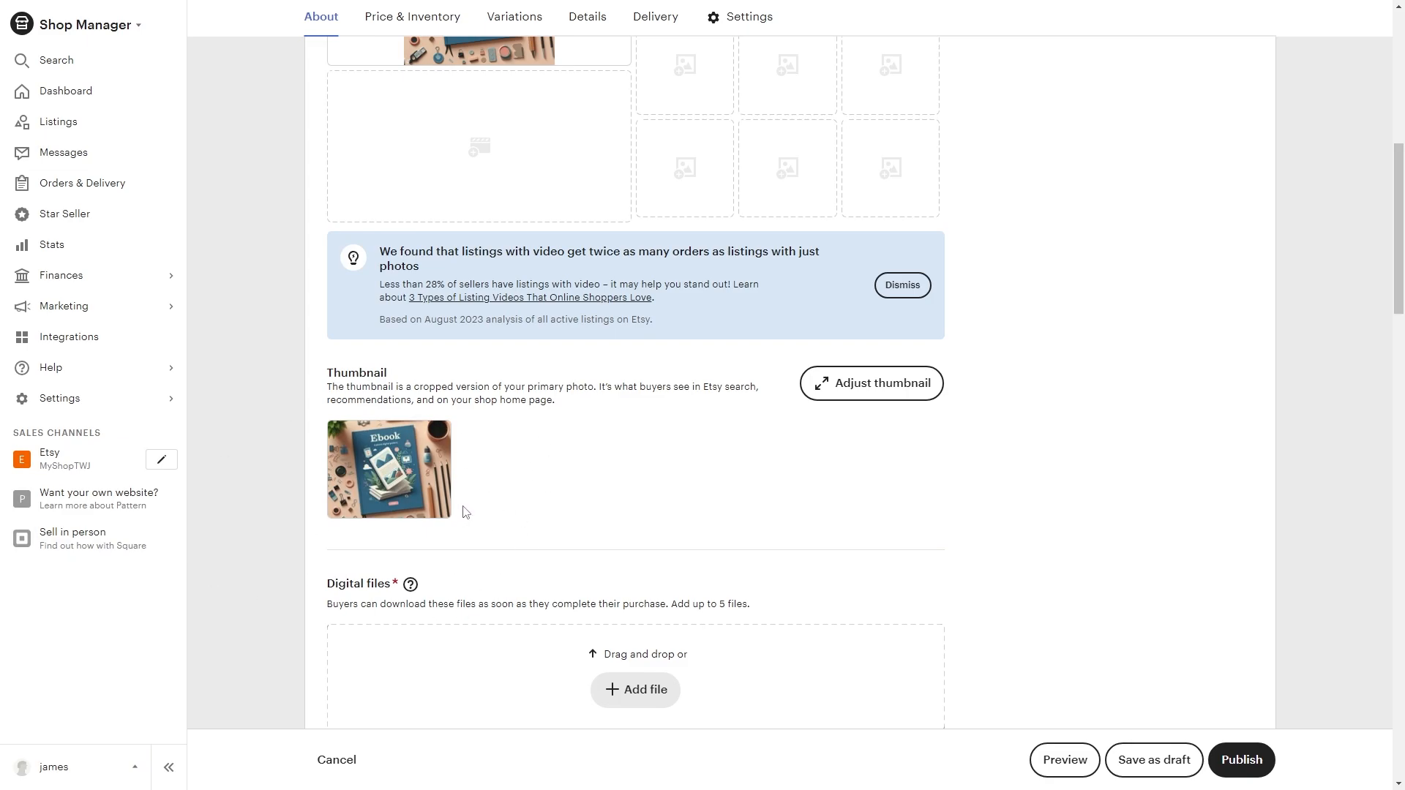
{"action": "scroll", "coordinate": [466, 514], "scroll_direction": "up", "scroll_amount": 5}
{"action": "scroll", "coordinate": [401, 424], "scroll_direction": "down", "scroll_amount": 7}
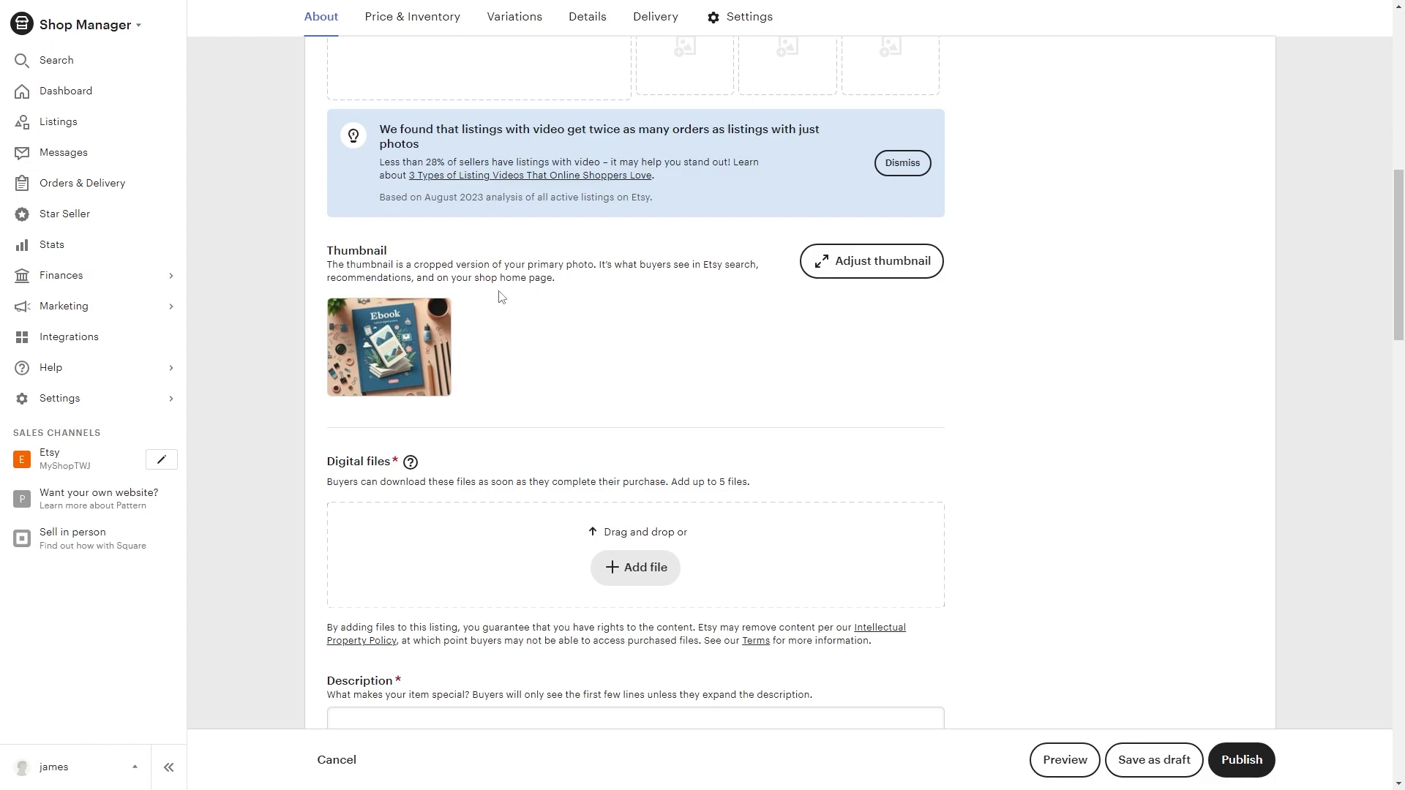
{"action": "left_click", "coordinate": [838, 261]}
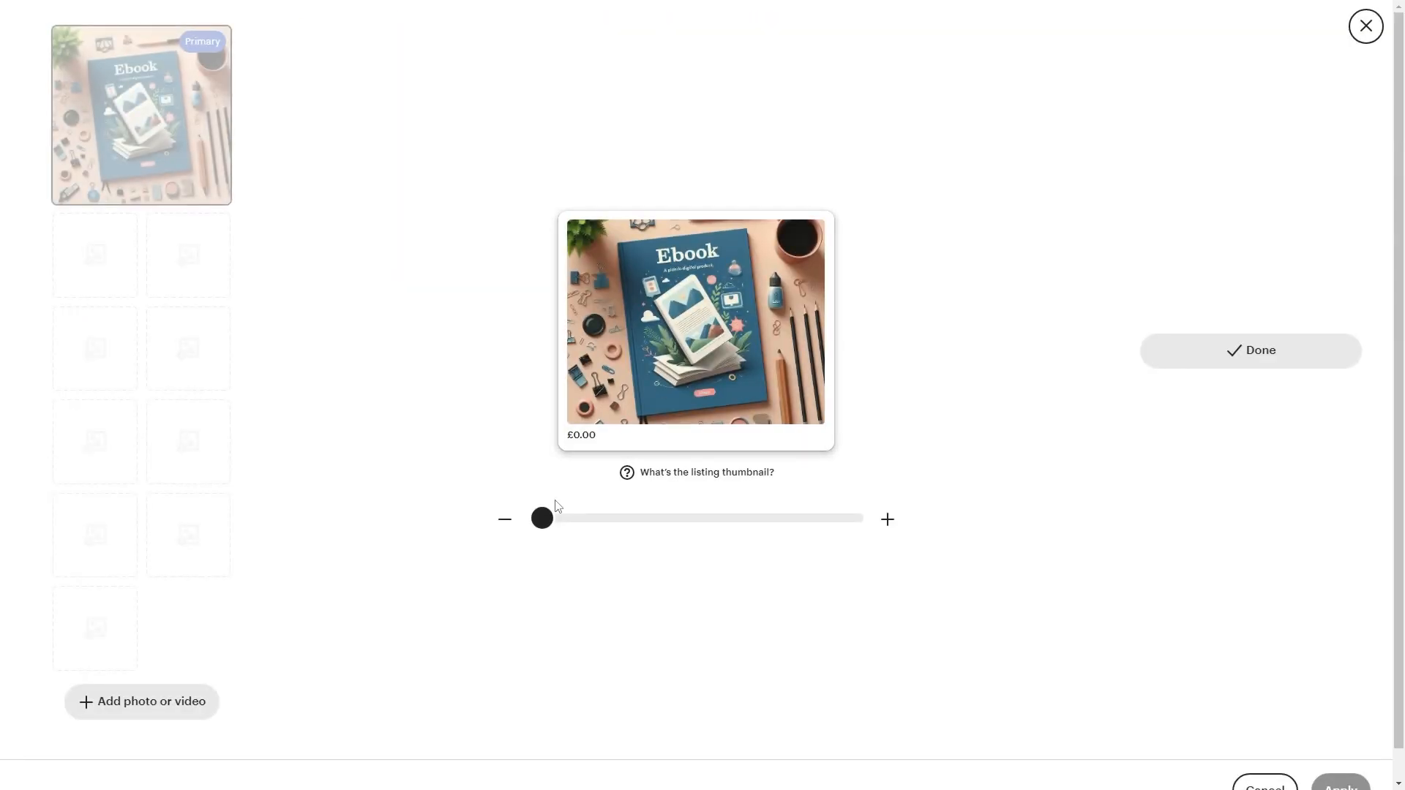
{"action": "mouse_move", "coordinate": [542, 518]}
{"action": "left_mouse_down"}
{"action": "mouse_move", "coordinate": [756, 518]}
{"action": "mouse_move", "coordinate": [542, 518]}
{"action": "left_mouse_up"}
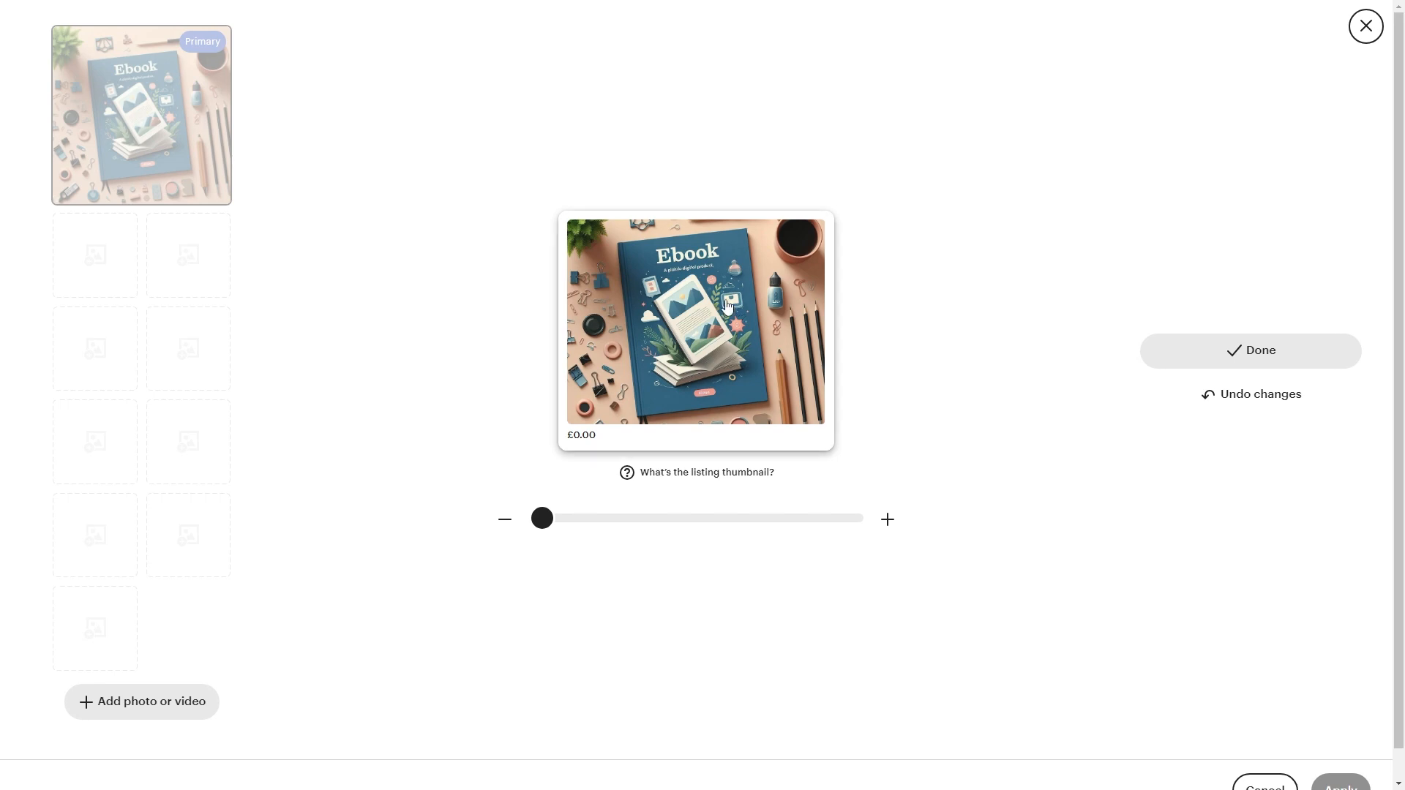
{"action": "mouse_move", "coordinate": [745, 375]}
{"action": "left_mouse_down"}
{"action": "mouse_move", "coordinate": [747, 315]}
{"action": "mouse_move", "coordinate": [745, 375]}
{"action": "mouse_move", "coordinate": [767, 370]}
{"action": "left_mouse_up"}
{"action": "left_click", "coordinate": [1224, 347]}
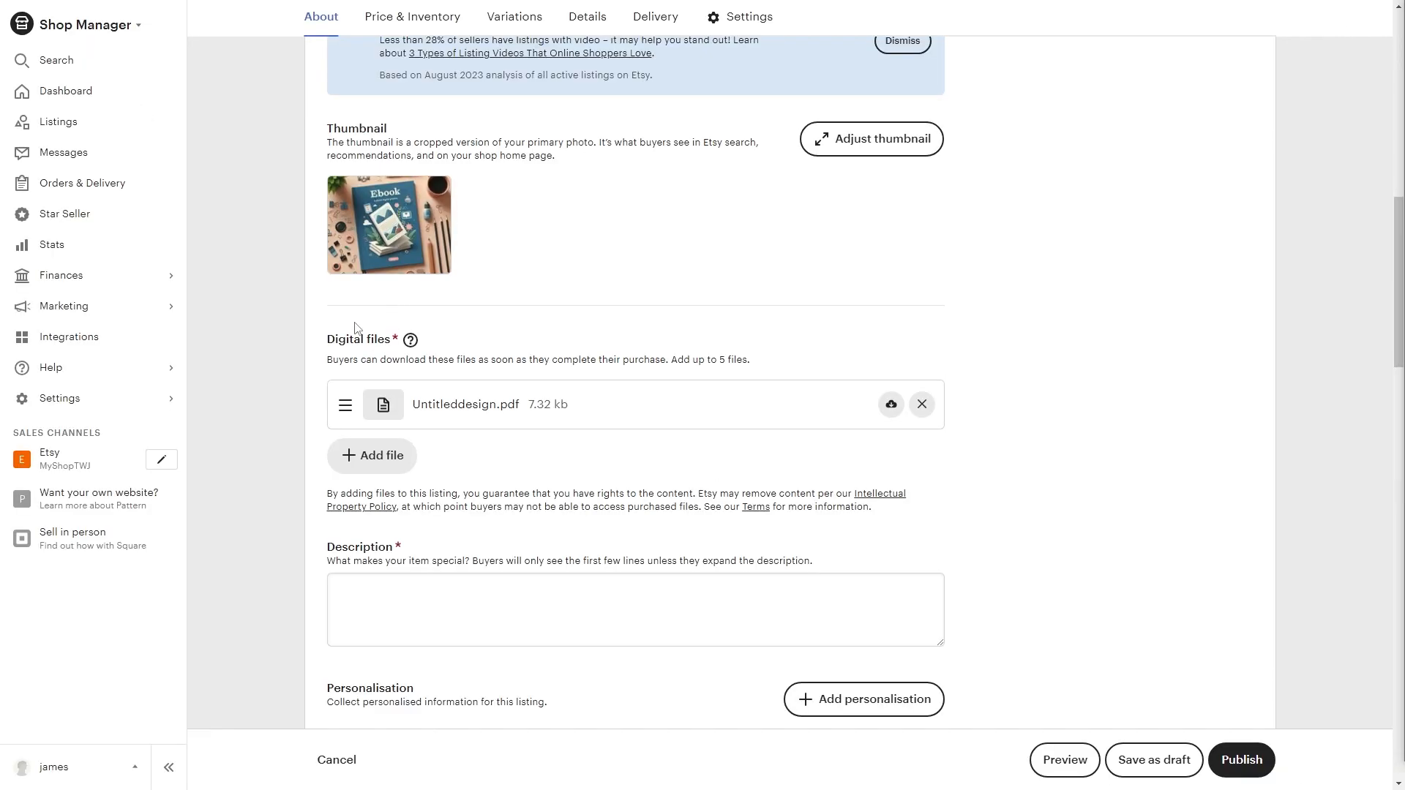
Review the listing title and the attached PDF under the digital files
{"action": "left_click_drag", "start_coordinate": [329, 340], "coordinate": [390, 342]}
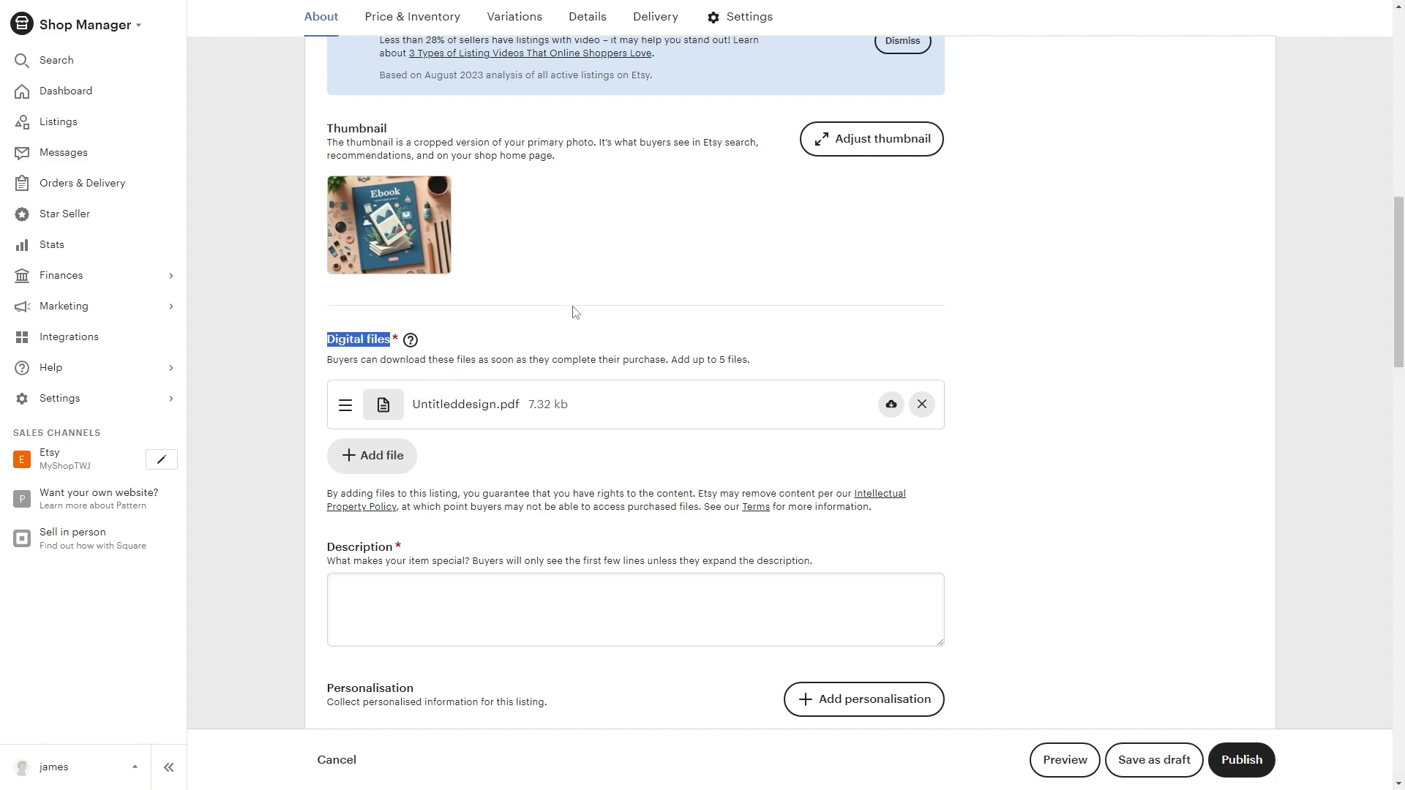
{"action": "scroll", "coordinate": [576, 312], "scroll_direction": "up", "scroll_amount": 10}
{"action": "left_click_drag", "start_coordinate": [373, 292], "coordinate": [322, 291]}
{"action": "scroll", "coordinate": [291, 326], "scroll_direction": "down", "scroll_amount": 10}
{"action": "left_click_drag", "start_coordinate": [573, 419], "coordinate": [416, 424]}
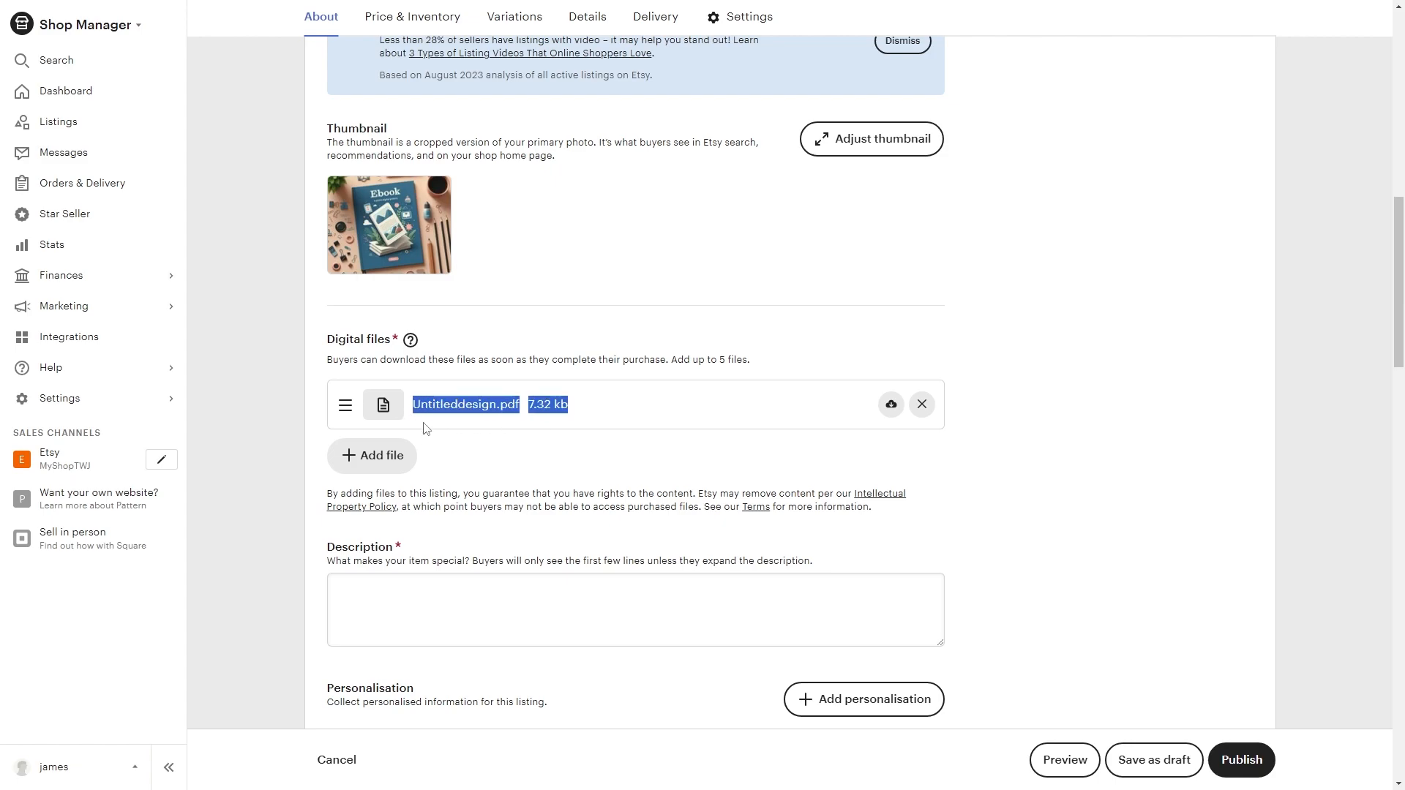
{"action": "left_click", "coordinate": [546, 454]}
Enter "this is my ebook" as the listing description, leaving personalisation unset
{"action": "scroll", "coordinate": [547, 451], "scroll_direction": "down", "scroll_amount": 3}
{"action": "left_click", "coordinate": [563, 361]}
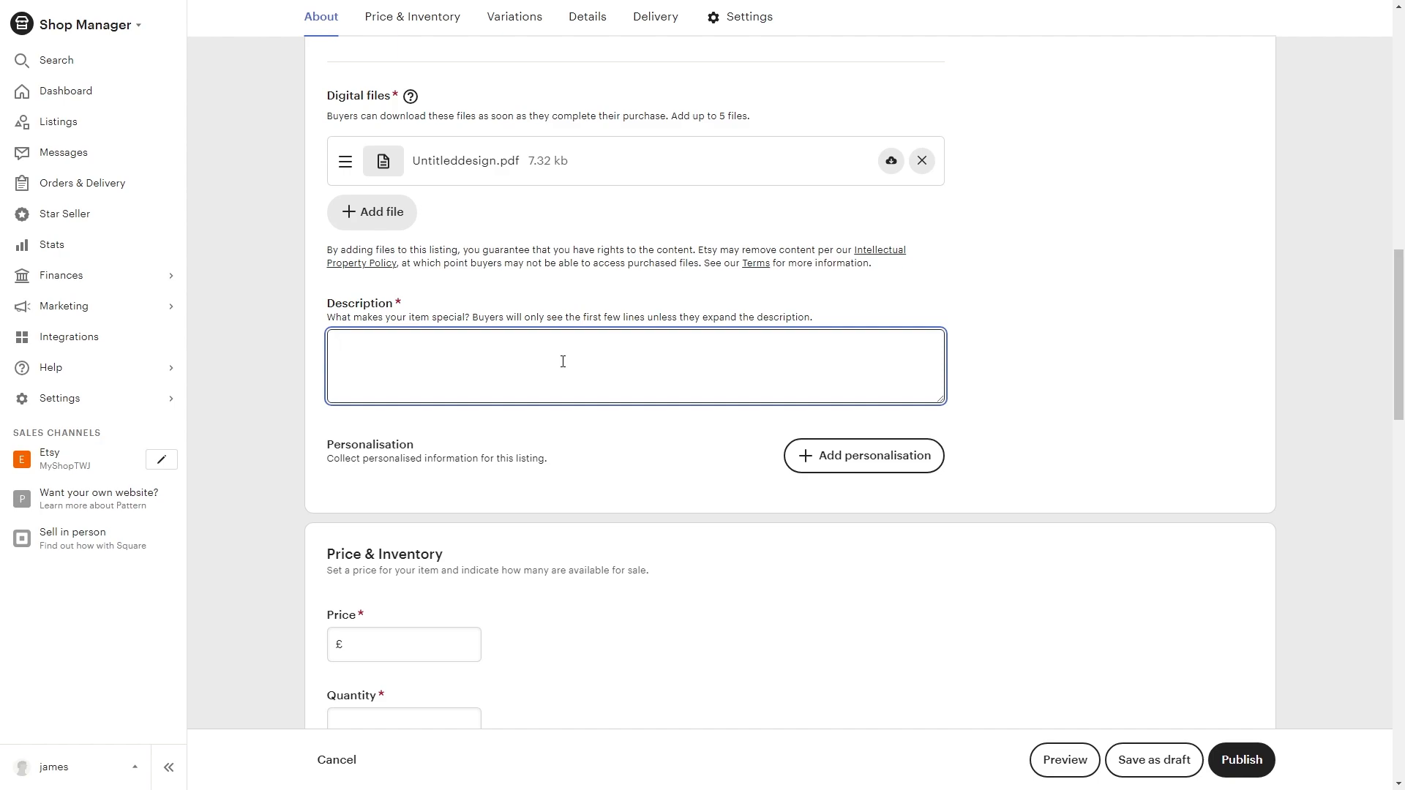
{"action": "type", "text": "this is my ebook"}
{"action": "left_click_drag", "start_coordinate": [315, 448], "coordinate": [415, 446]}
{"action": "left_click_drag", "start_coordinate": [527, 454], "coordinate": [549, 477]}
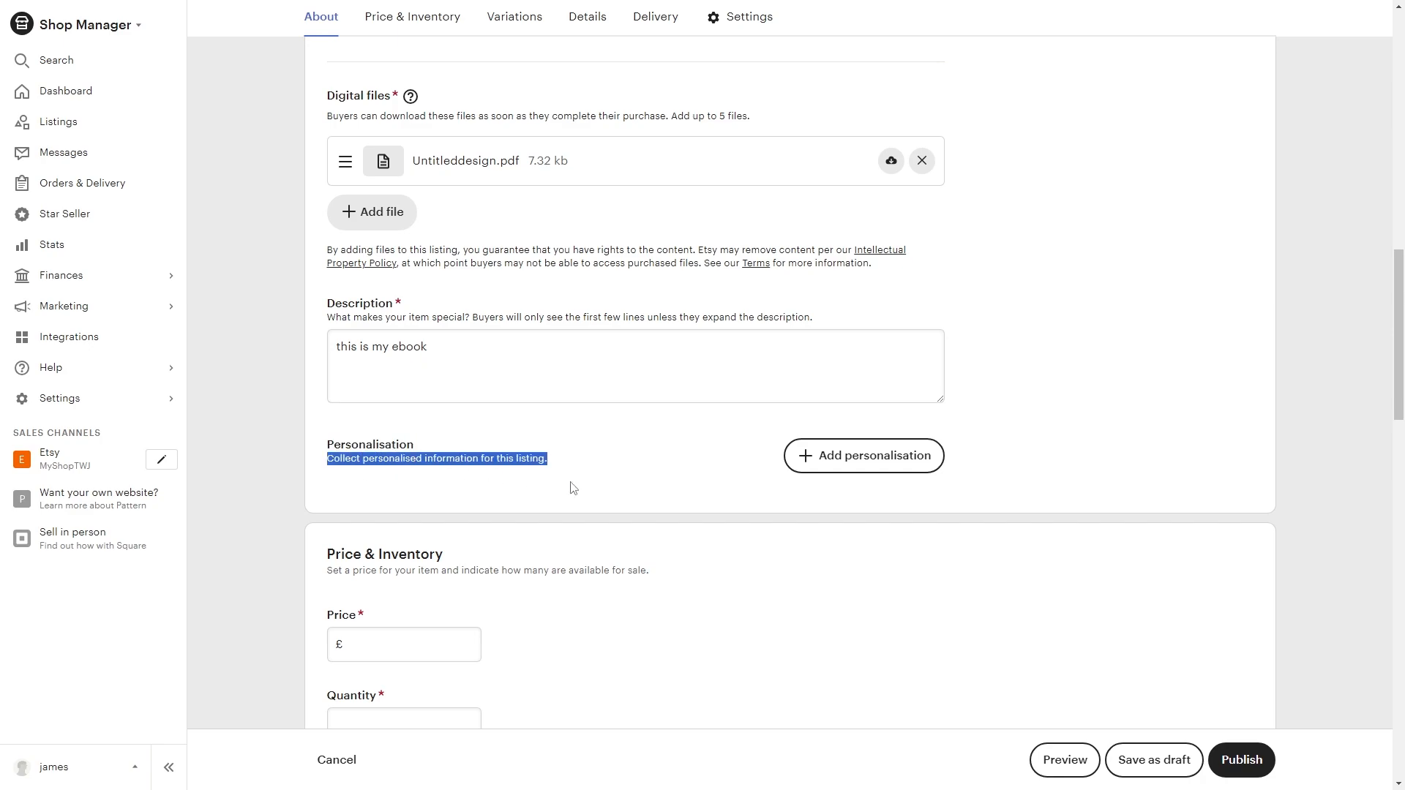
{"action": "left_click", "coordinate": [654, 438]}
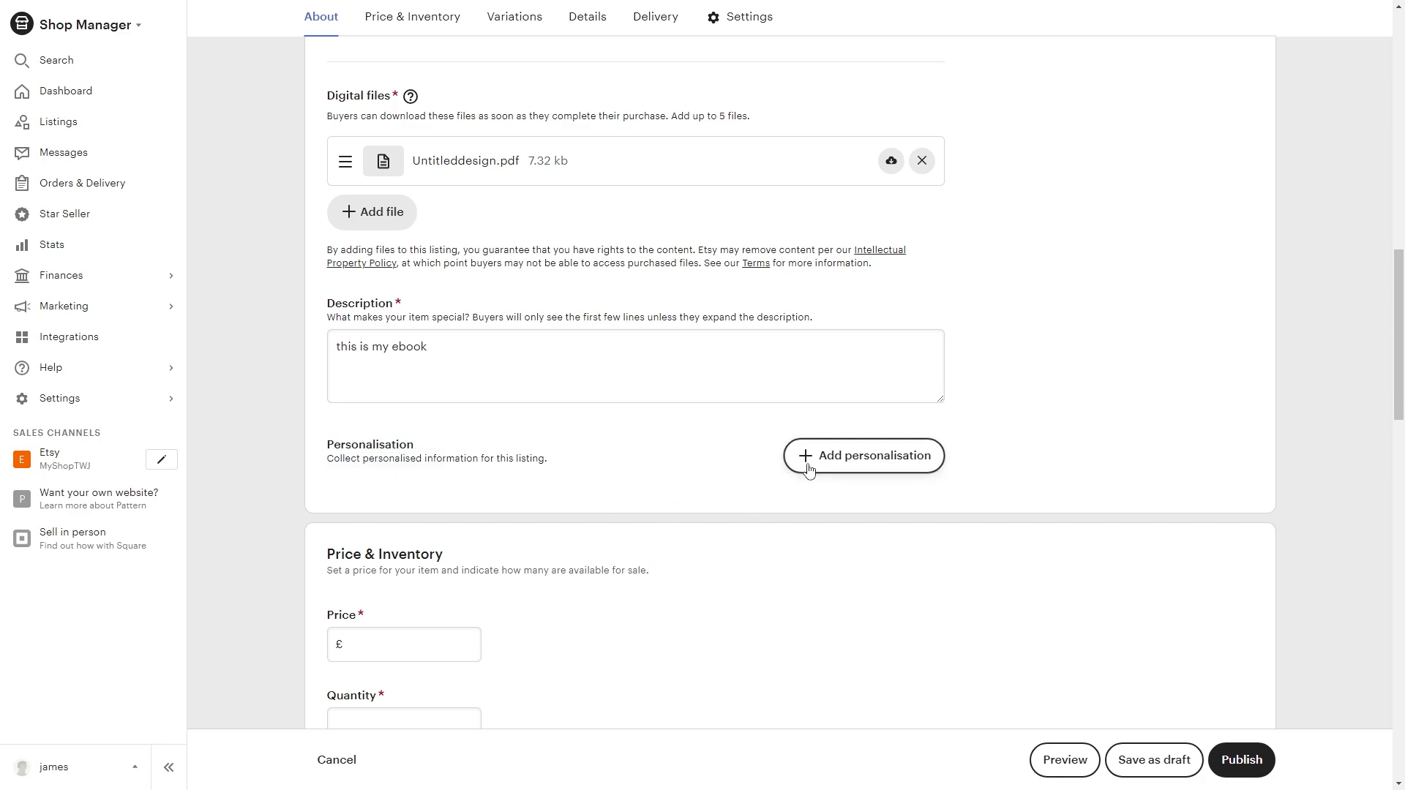
Set the listing's quantity to 999 and its price to £10
{"action": "scroll", "coordinate": [747, 466], "scroll_direction": "down", "scroll_amount": 2}
{"action": "scroll", "coordinate": [732, 366], "scroll_direction": "down", "scroll_amount": 3}
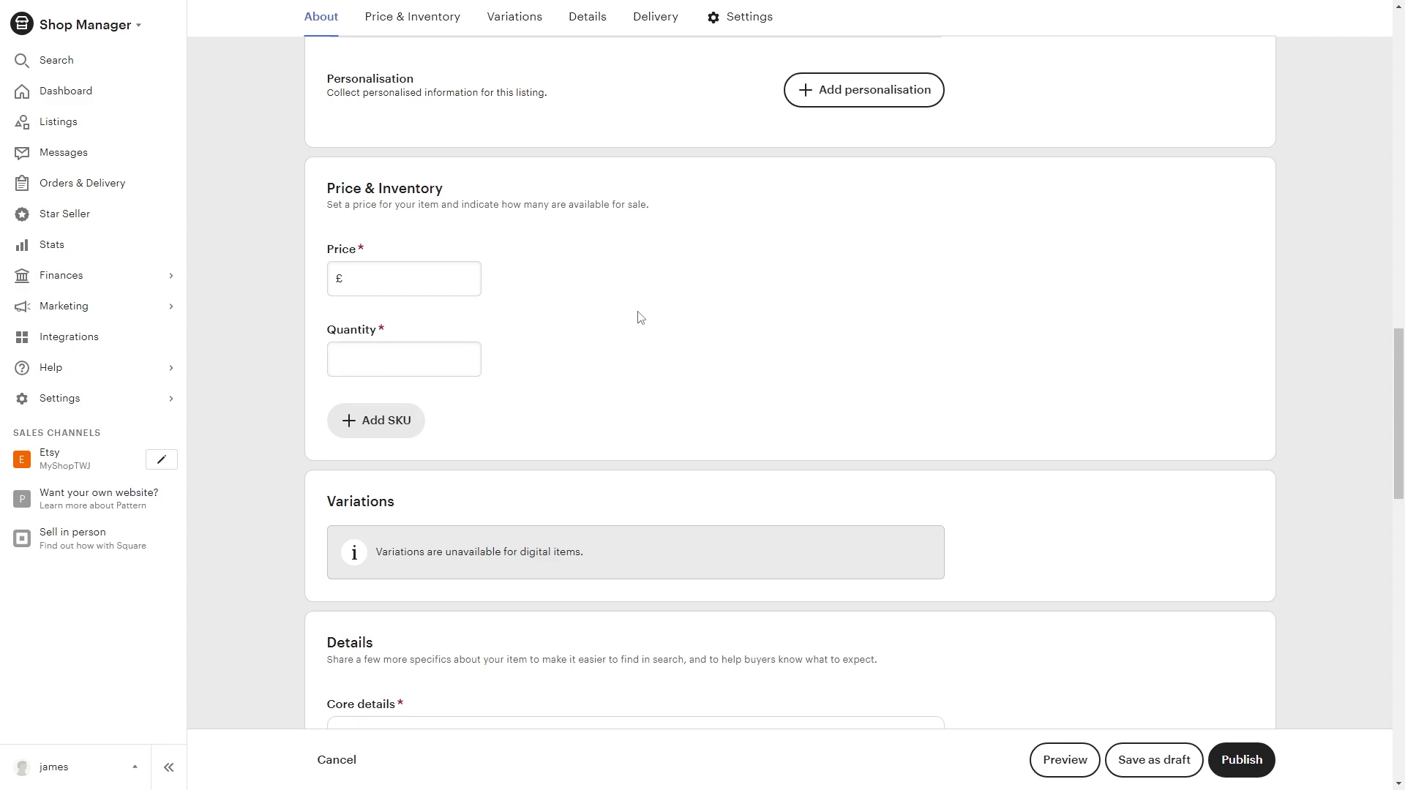
{"action": "left_click", "coordinate": [384, 358]}
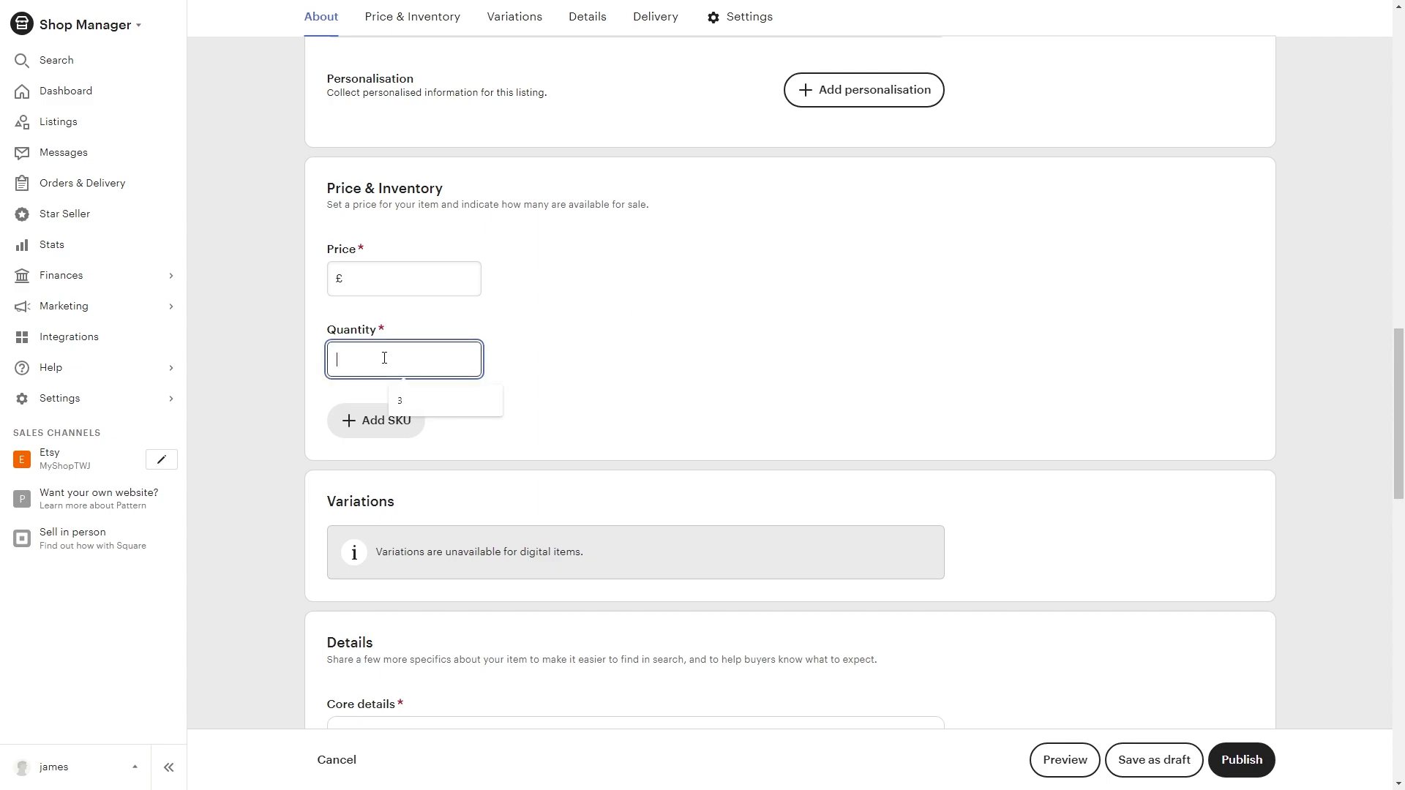
{"action": "type", "text": "999"}
{"action": "left_click", "coordinate": [649, 364]}
{"action": "left_click", "coordinate": [379, 262]}
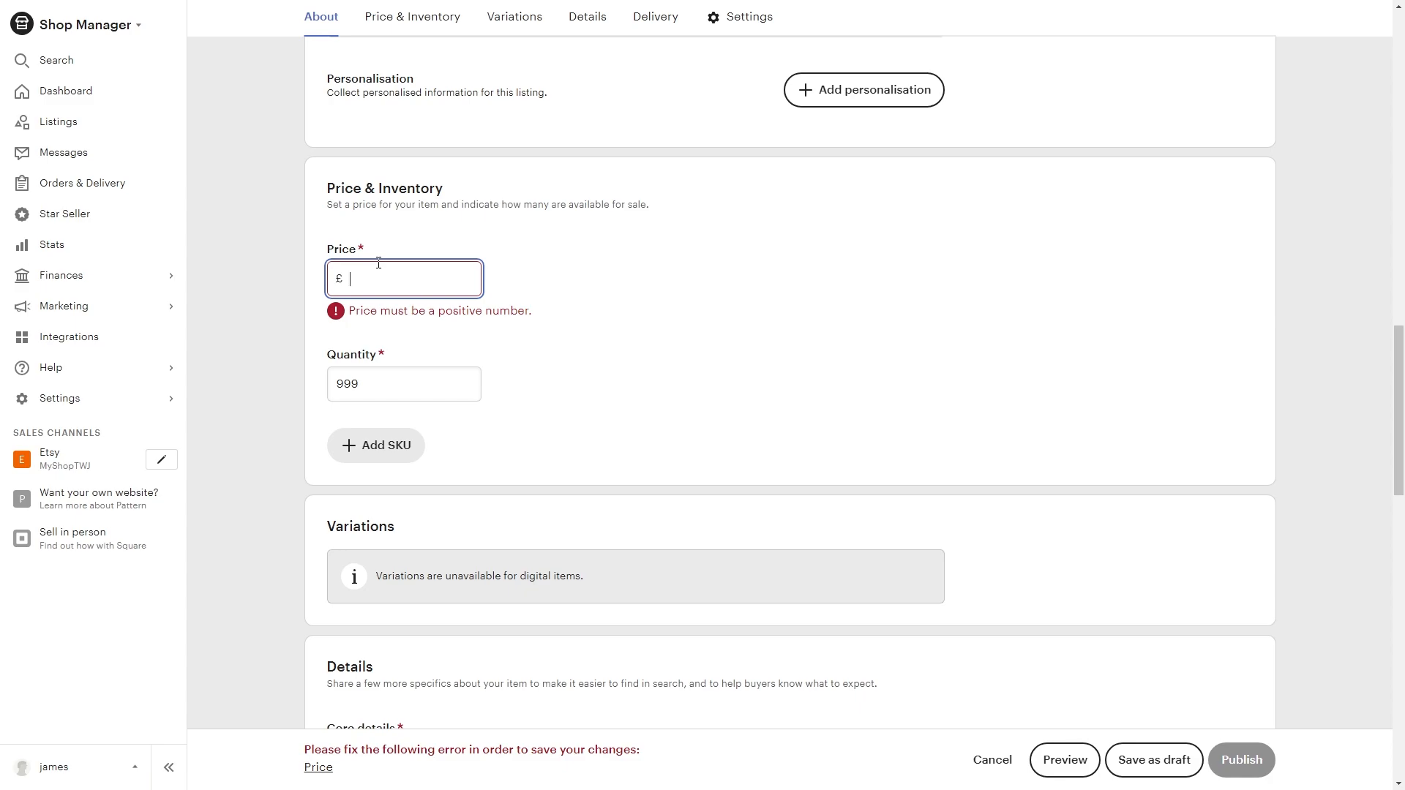
{"action": "type", "text": "10"}
{"action": "left_click", "coordinate": [527, 283]}
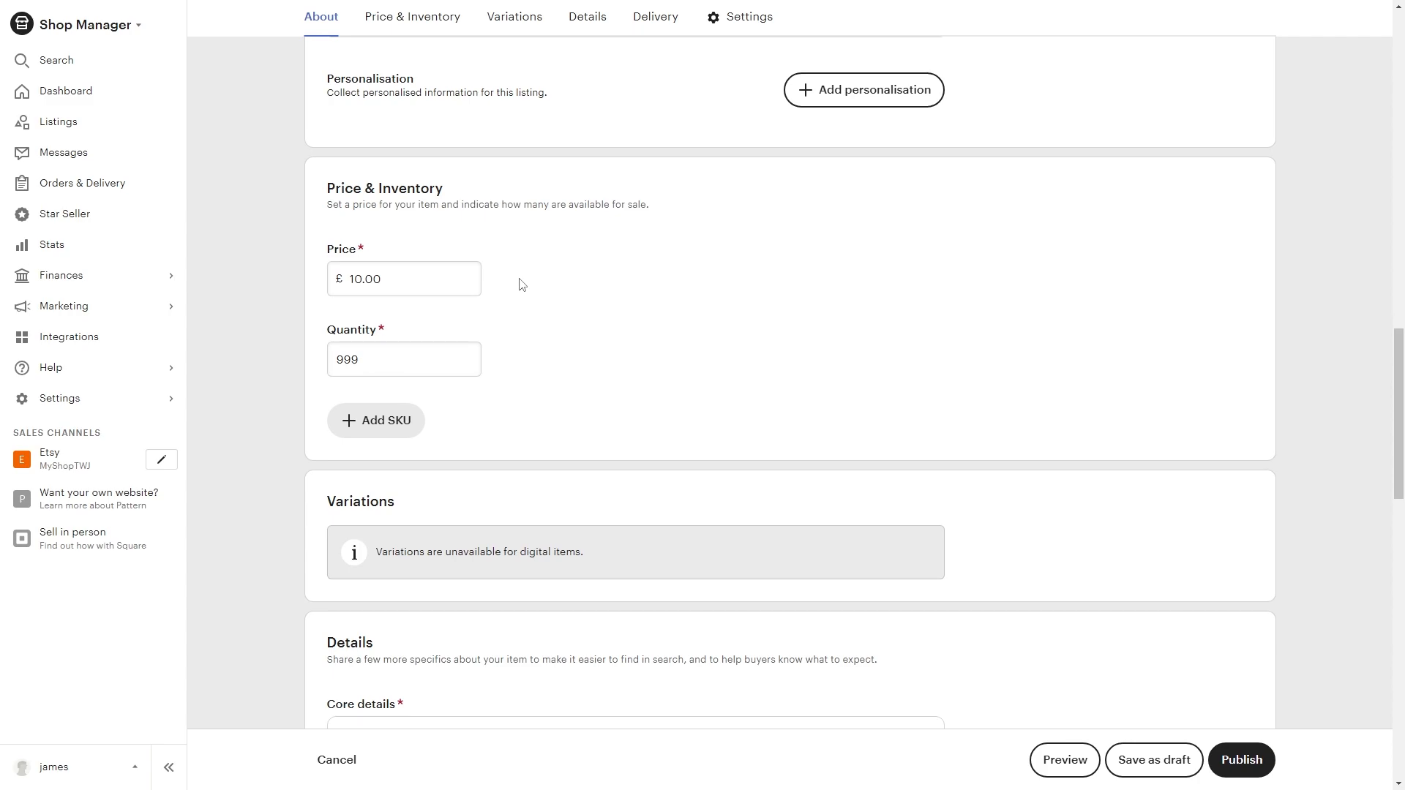
Search the categories for "ebook" and assign the listing to Guides & How Tos under Books
{"action": "scroll", "coordinate": [538, 271], "scroll_direction": "down", "scroll_amount": 5}
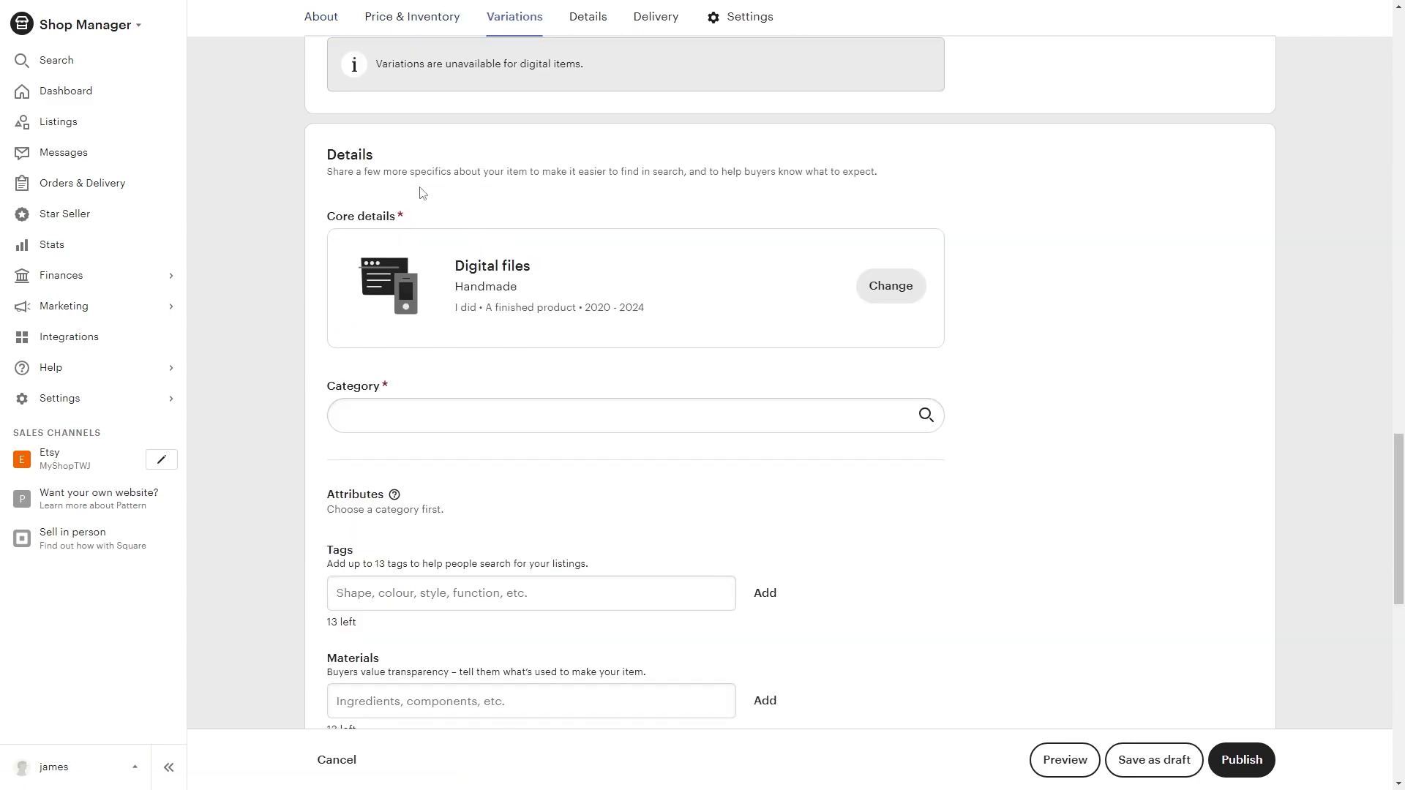
{"action": "double_click", "coordinate": [373, 157]}
{"action": "left_click", "coordinate": [457, 185]}
{"action": "left_click", "coordinate": [396, 407]}
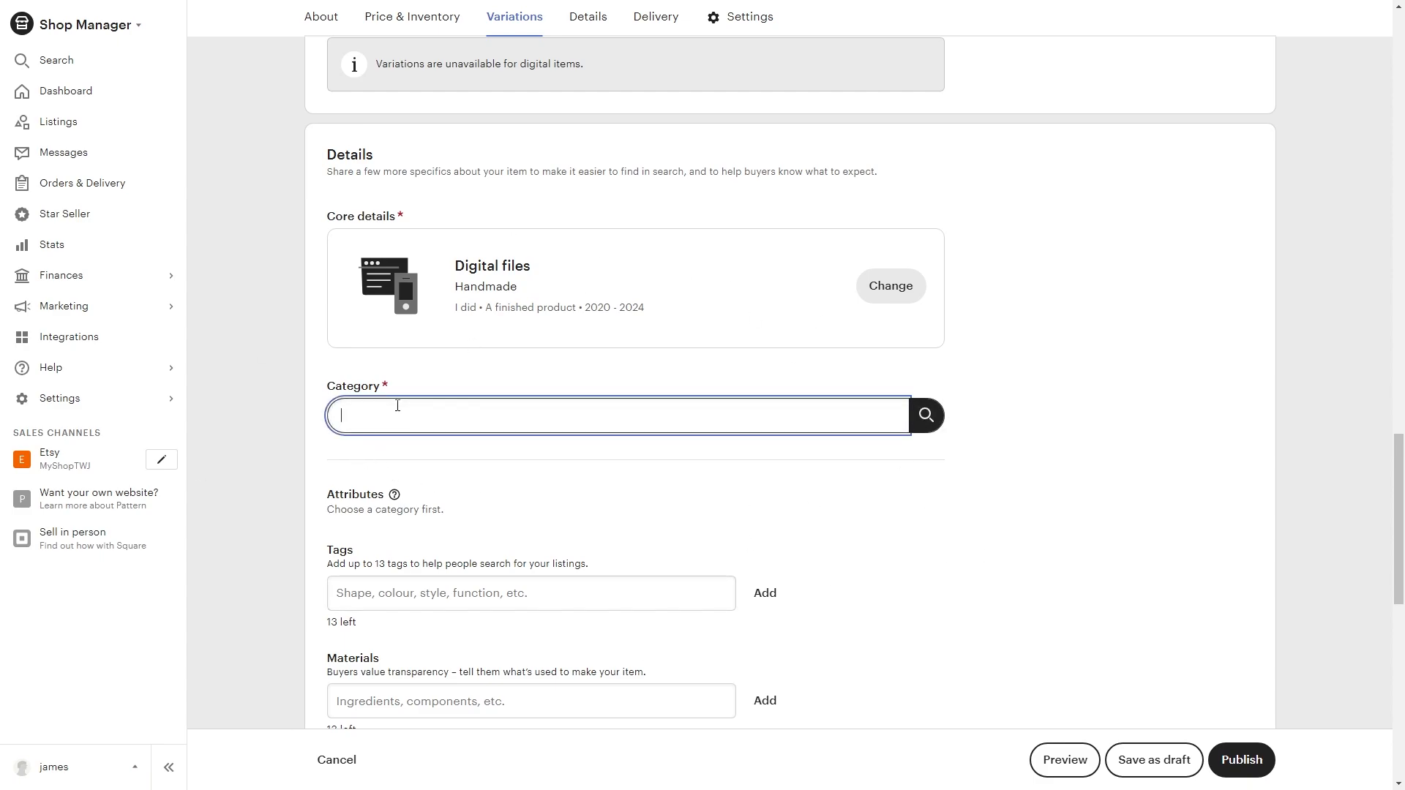
{"action": "type", "text": "ebook"}
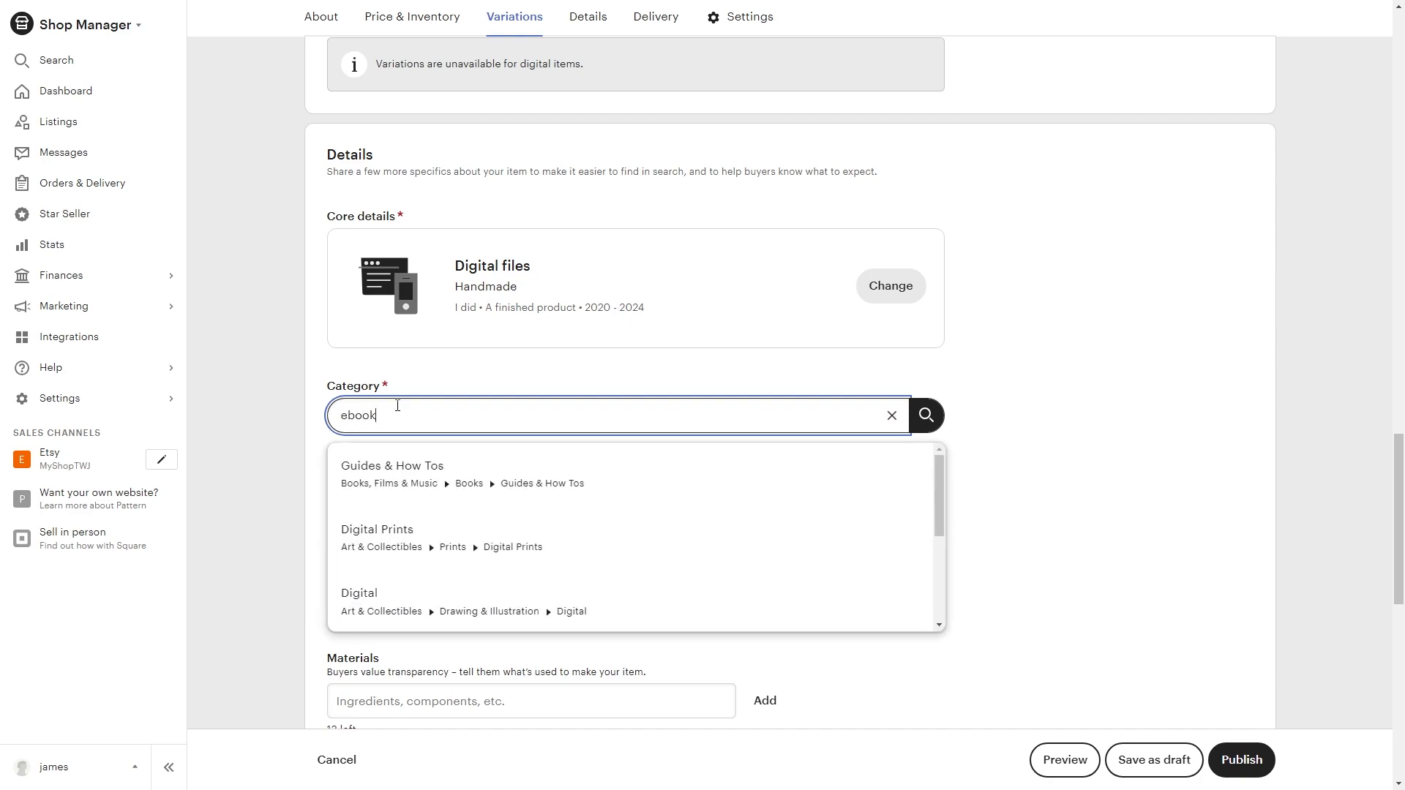
{"action": "scroll", "coordinate": [754, 398], "scroll_direction": "down", "scroll_amount": 2}
{"action": "left_click", "coordinate": [702, 363]}
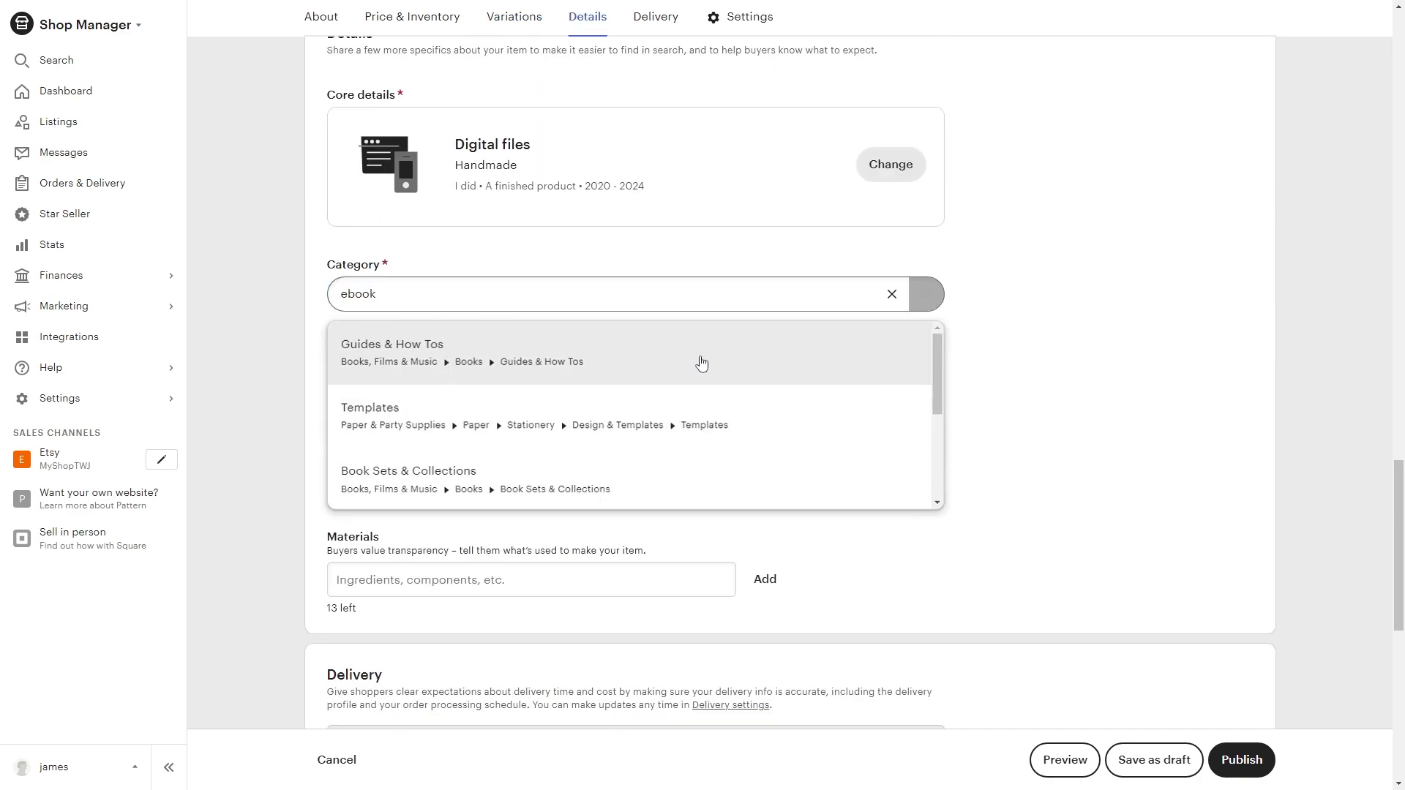
Review the optional colour attributes, tags, materials, delivery and returns information of the listing
{"action": "scroll", "coordinate": [744, 451], "scroll_direction": "down", "scroll_amount": 5}
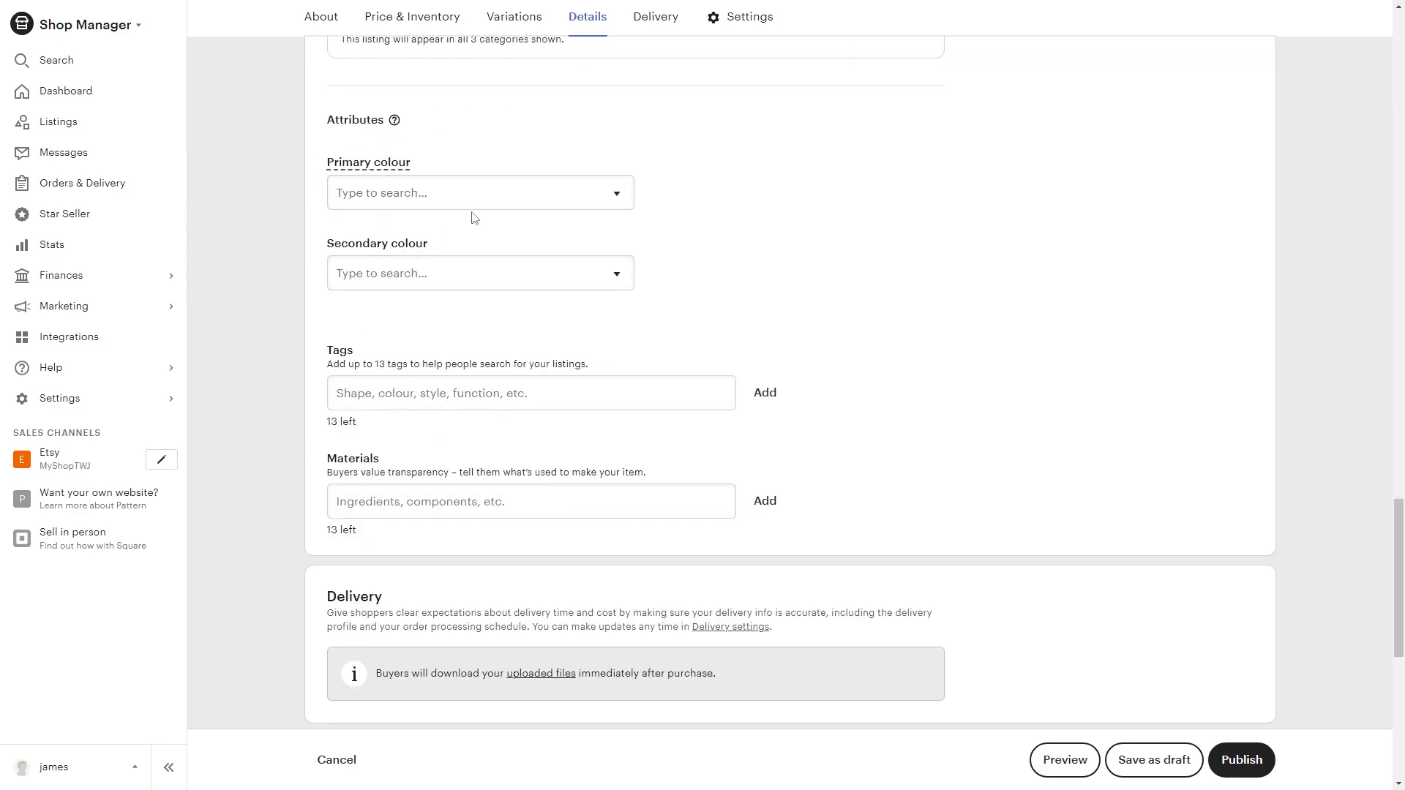
{"action": "scroll", "coordinate": [461, 268], "scroll_direction": "down", "scroll_amount": 2}
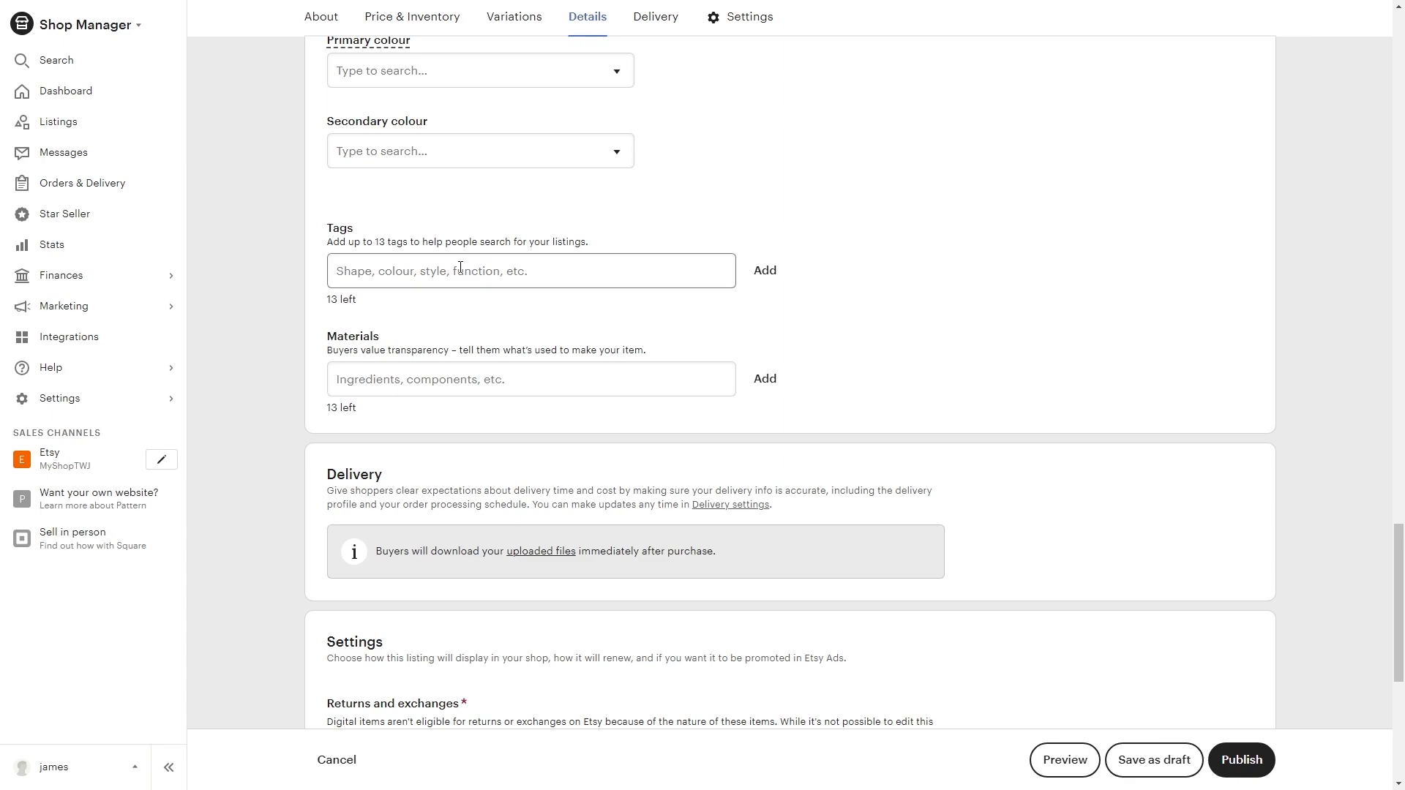
{"action": "scroll", "coordinate": [461, 267], "scroll_direction": "down", "scroll_amount": 5}
{"action": "left_click_drag", "start_coordinate": [396, 111], "coordinate": [344, 111]}
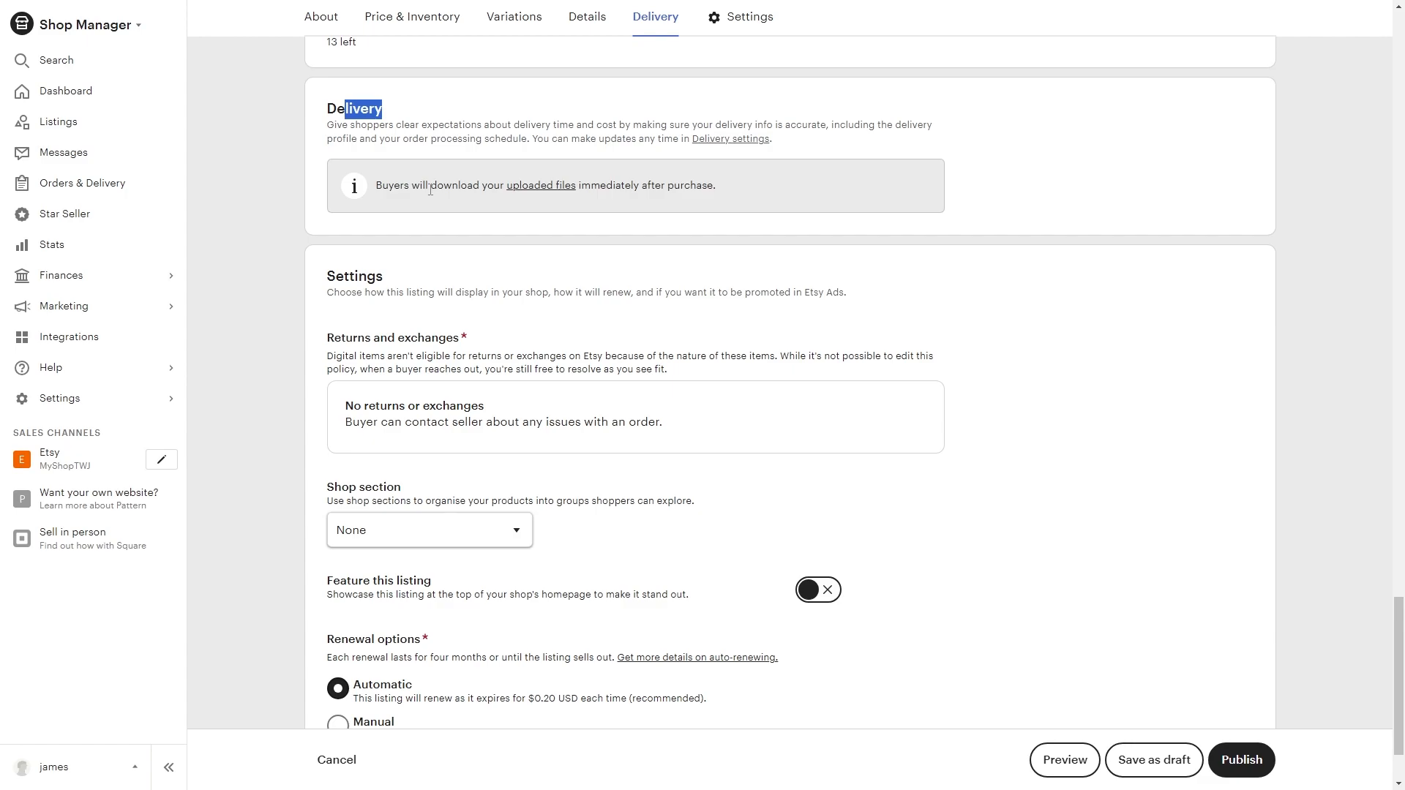
{"action": "scroll", "coordinate": [430, 190], "scroll_direction": "down", "scroll_amount": 2}
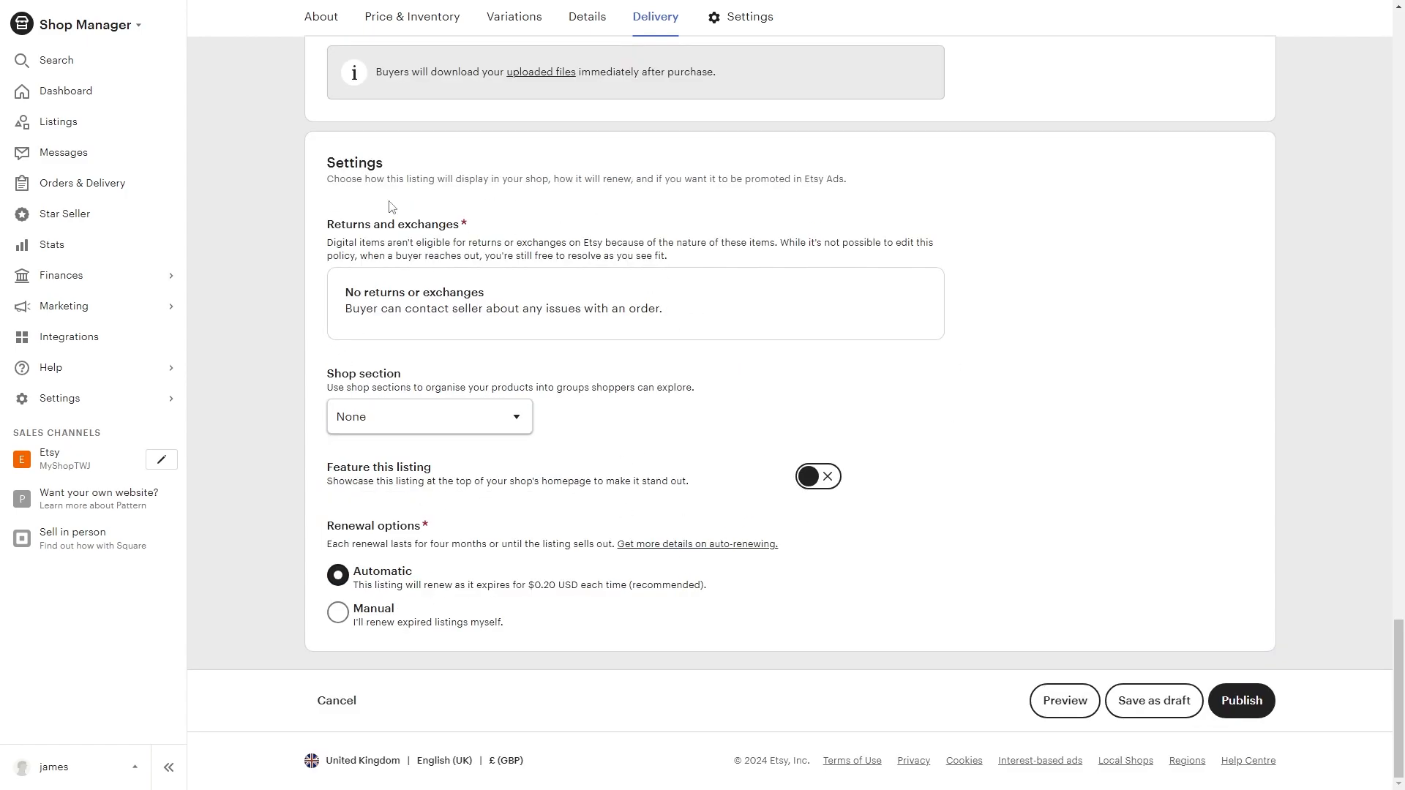
Set the renewal option to Manual and publish the listing, accepting the listing fee
{"action": "left_click_drag", "start_coordinate": [327, 525], "coordinate": [430, 544]}
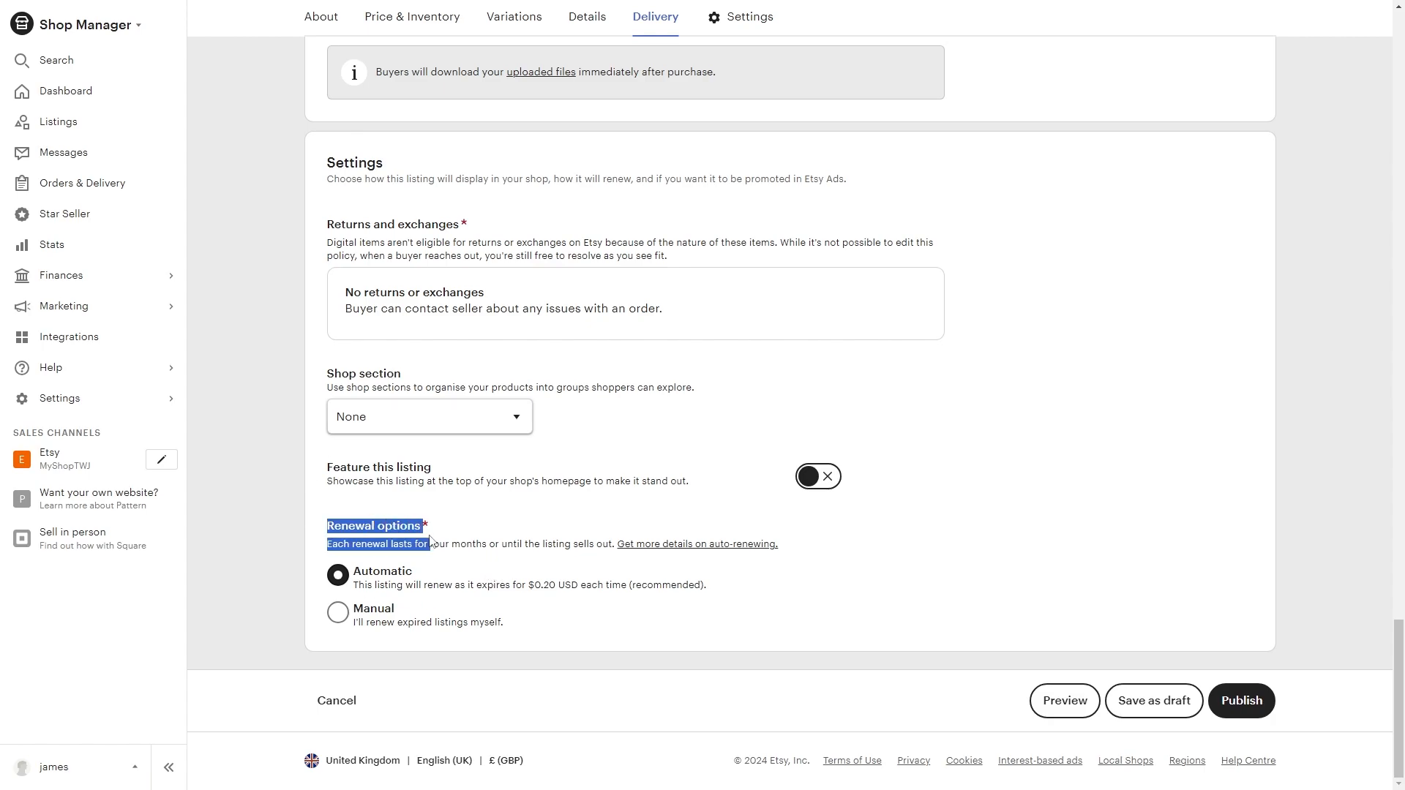
{"action": "left_click", "coordinate": [288, 550]}
{"action": "left_click_drag", "start_coordinate": [325, 545], "coordinate": [612, 545]}
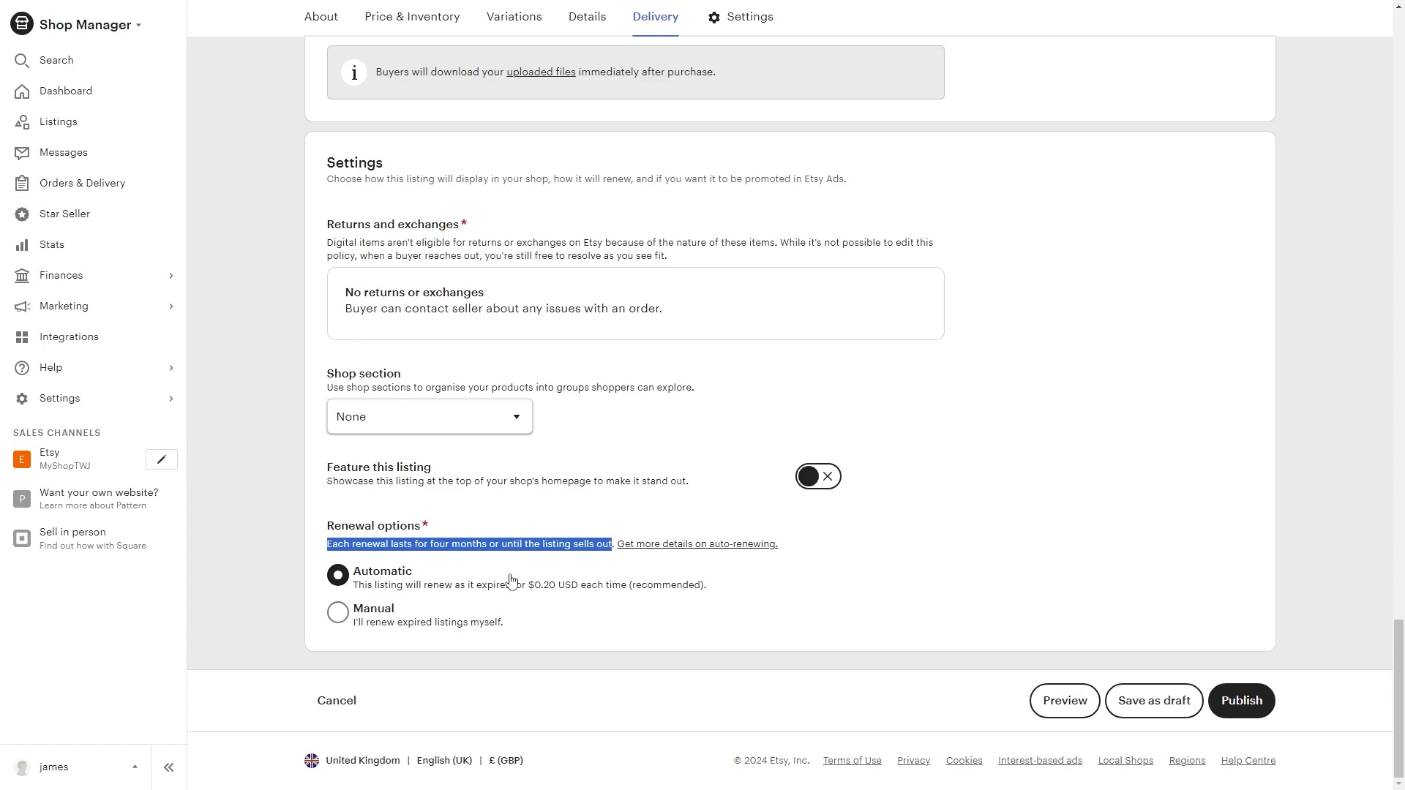
{"action": "left_click", "coordinate": [374, 612]}
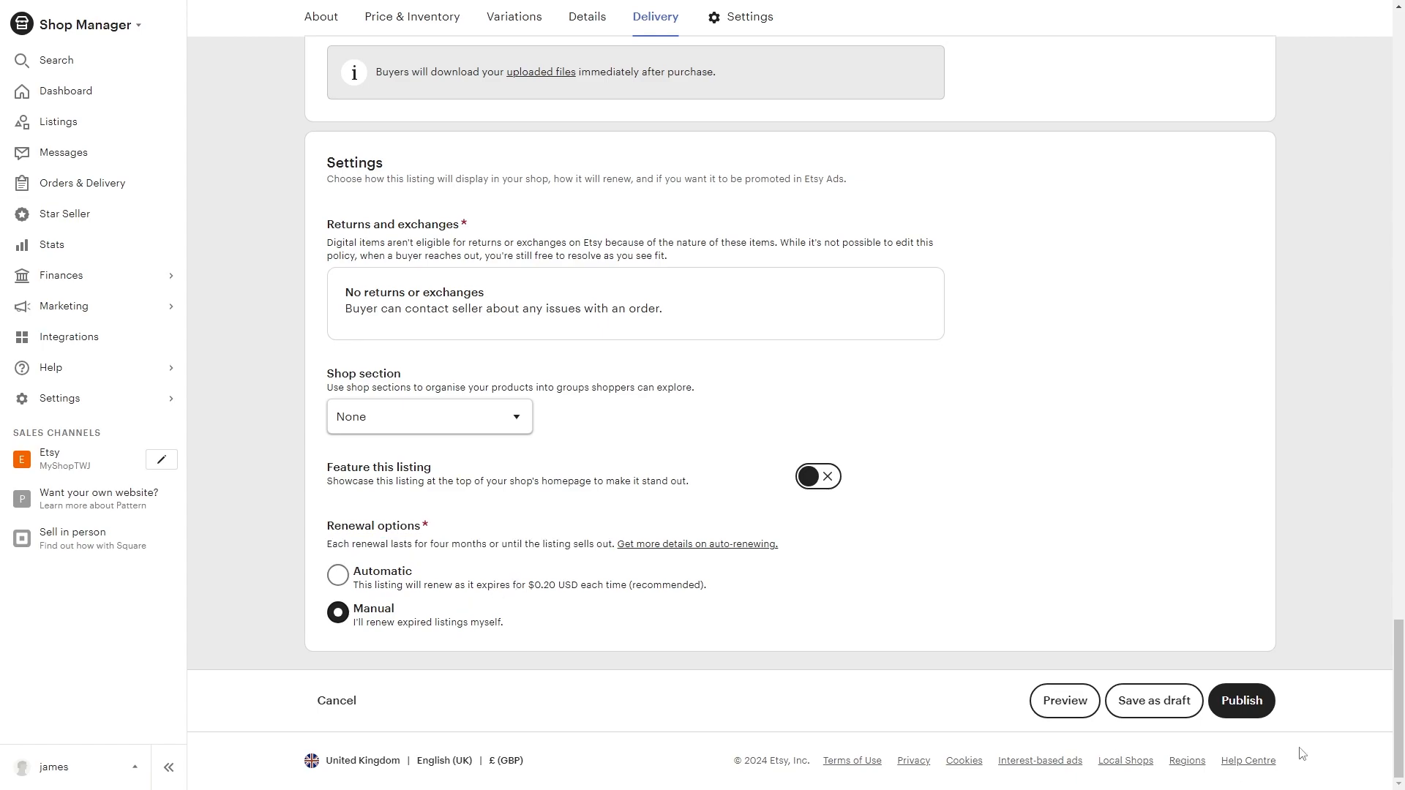
{"action": "left_click", "coordinate": [1245, 706]}
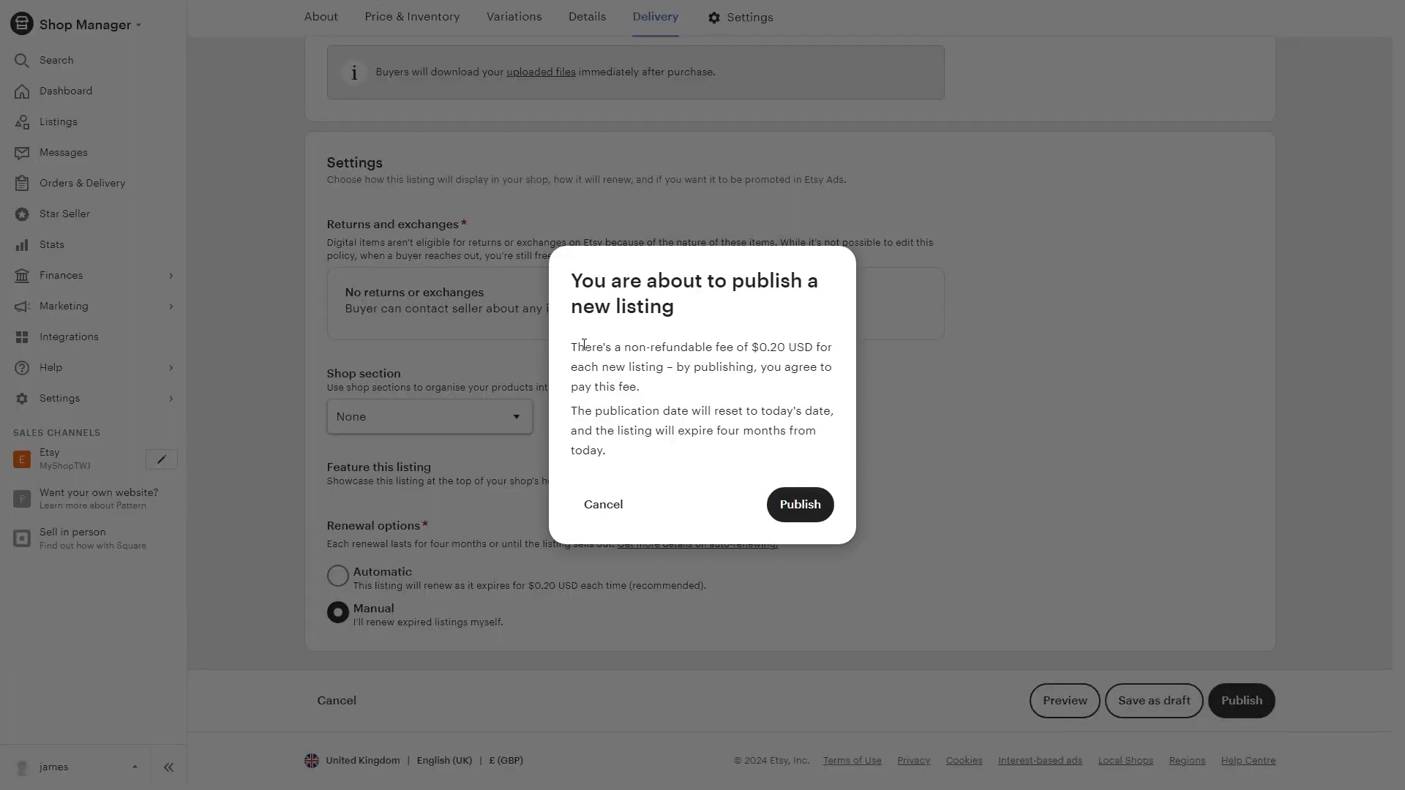
{"action": "left_click", "coordinate": [802, 505]}
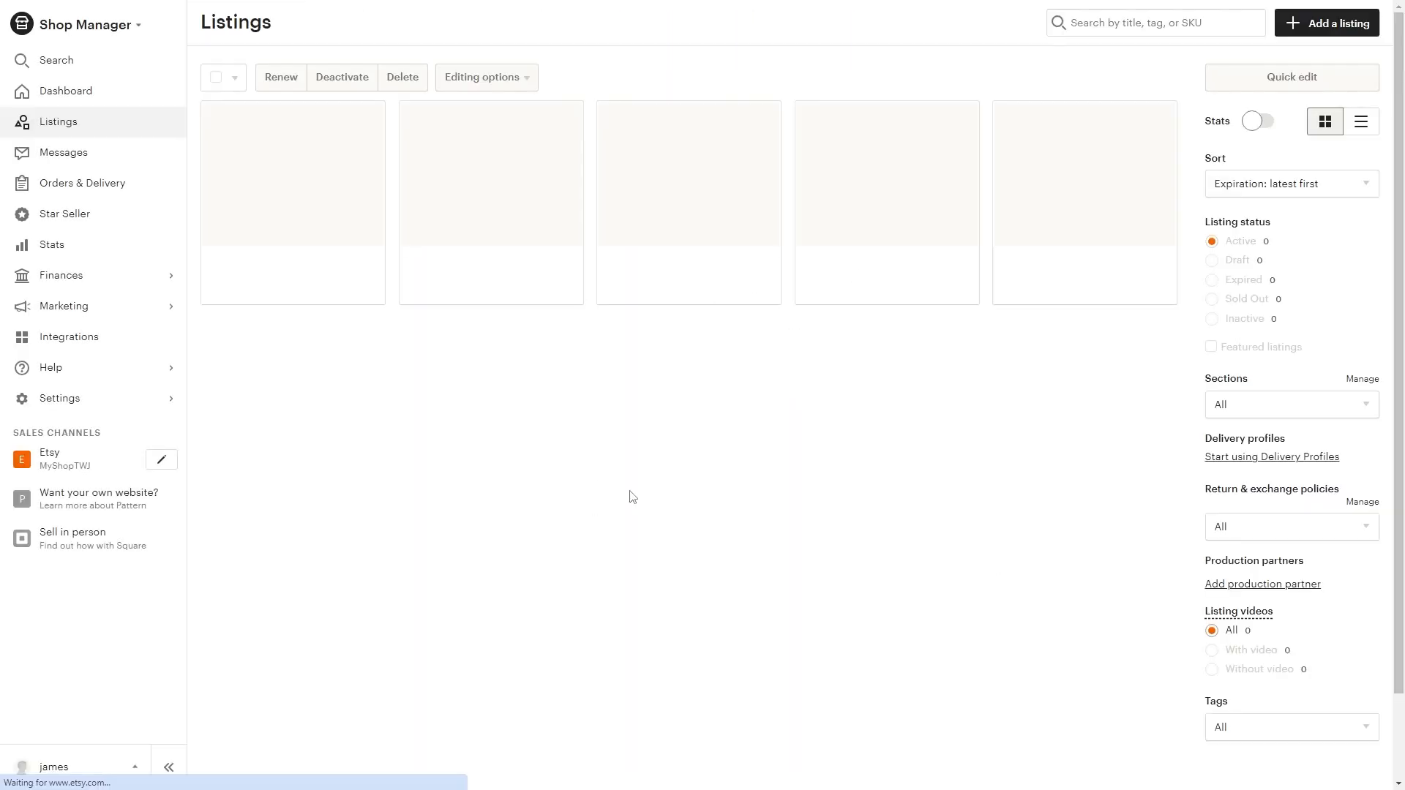